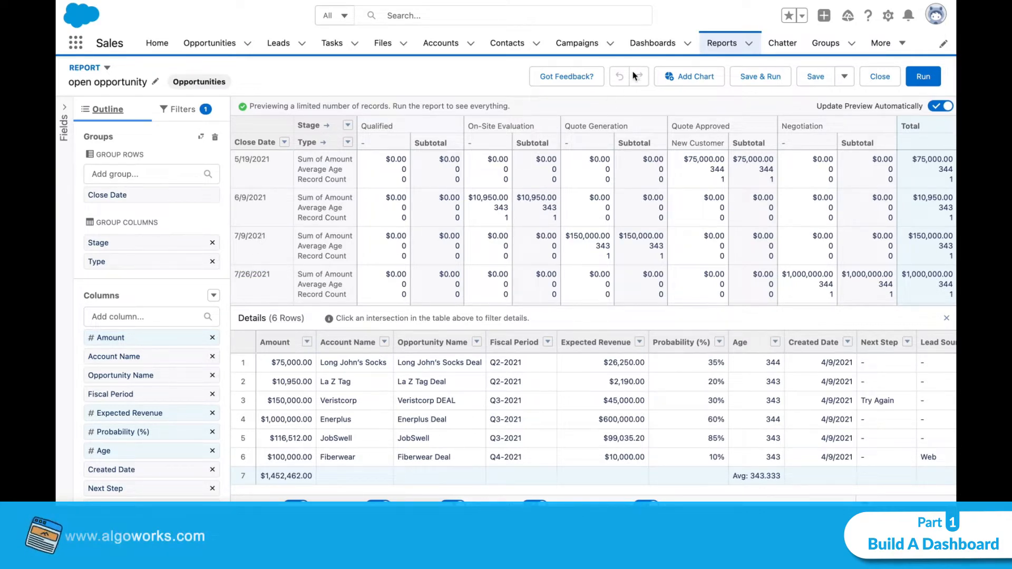
Save and run the open opportunity report, dismissing the save notification.
click(767, 77)
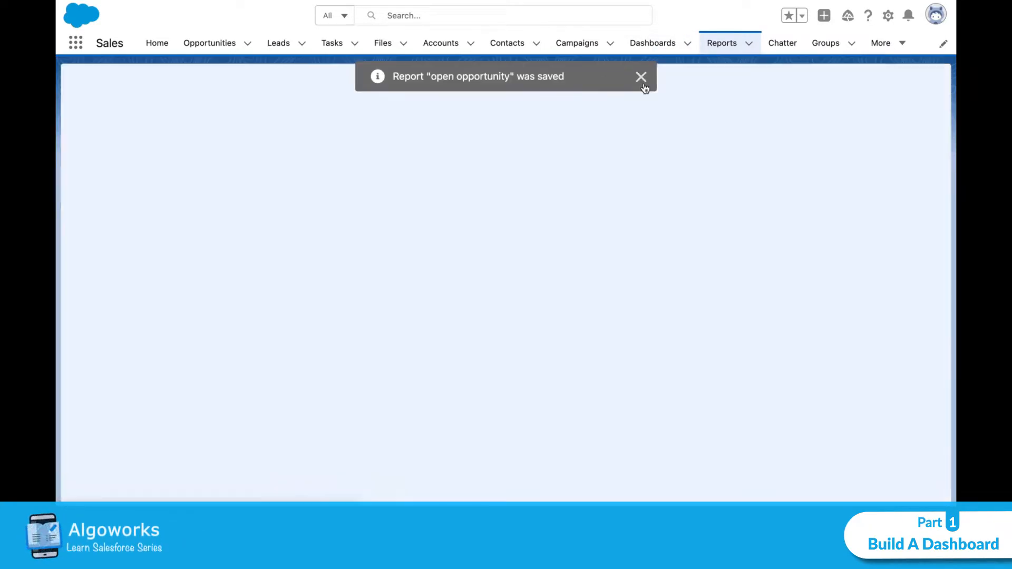
click(640, 80)
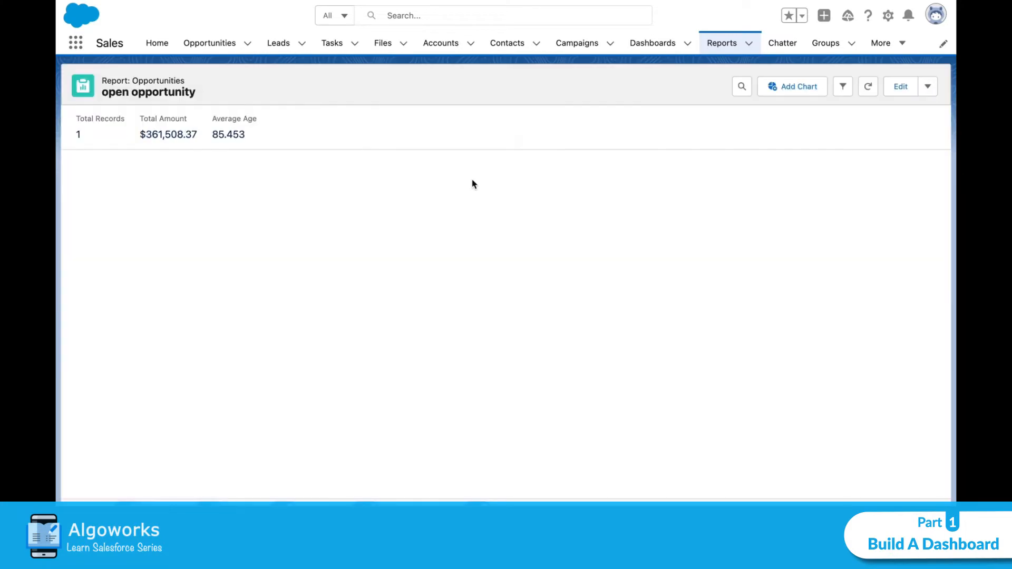
Create a new dashboard named "Pipe" in the Company Dashboards folder.
click(668, 44)
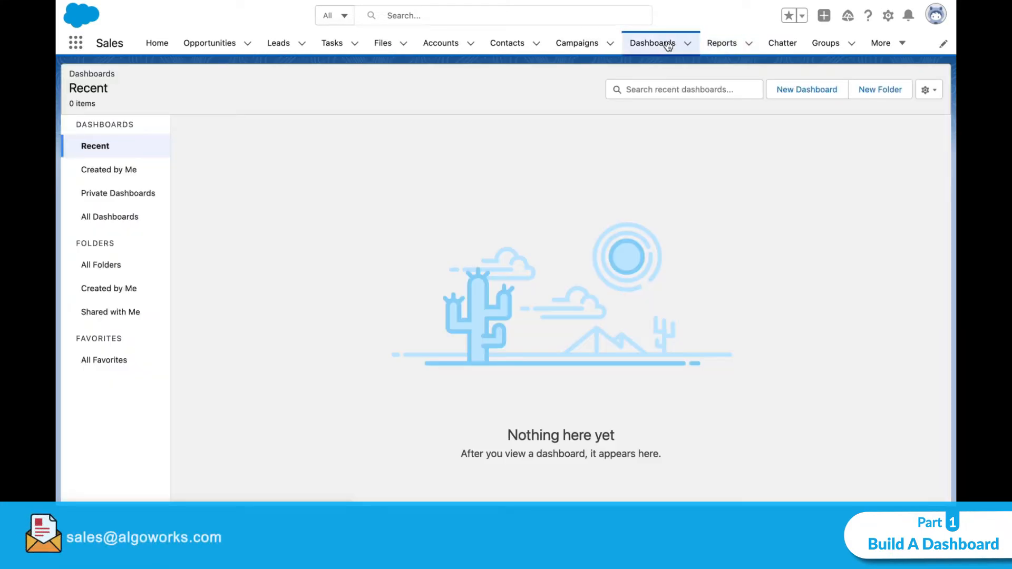
click(818, 88)
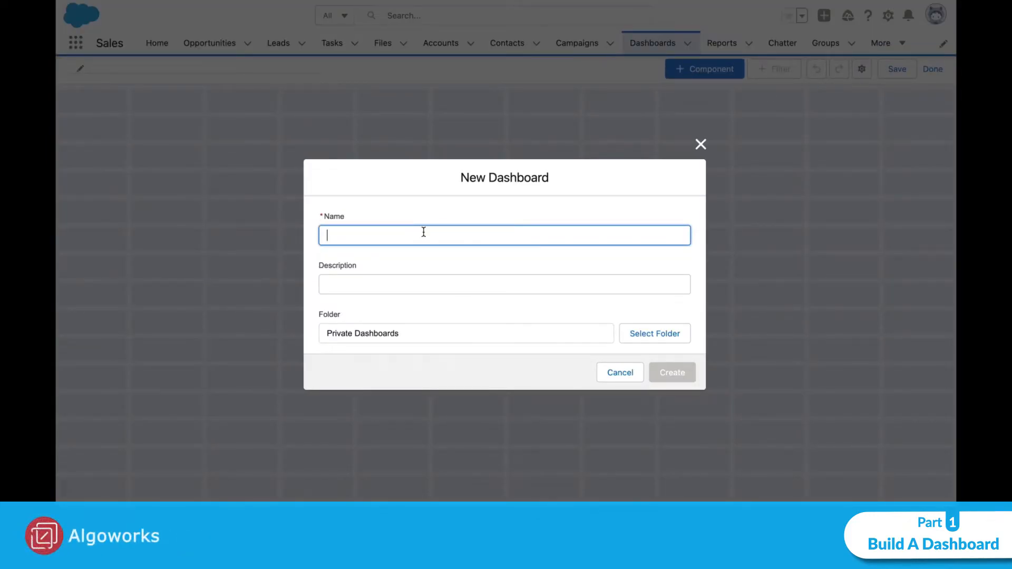
text(Pipe)
key(Down)
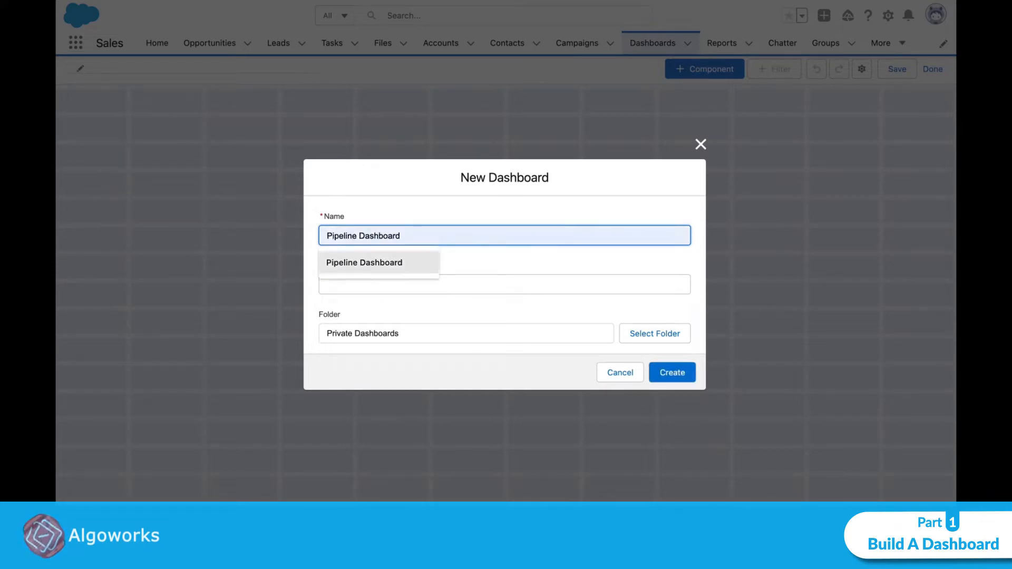
click(662, 338)
click(485, 197)
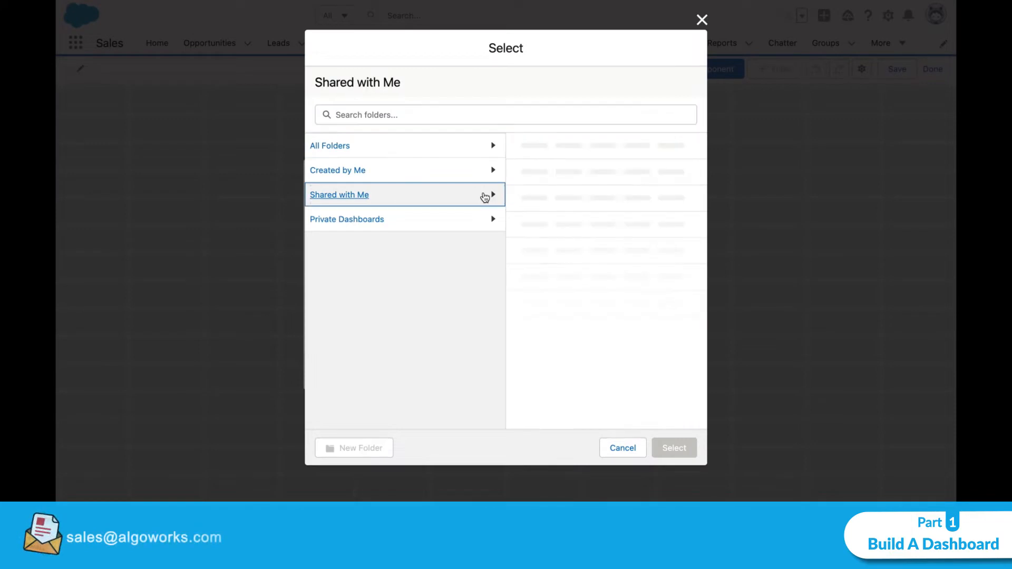
click(637, 150)
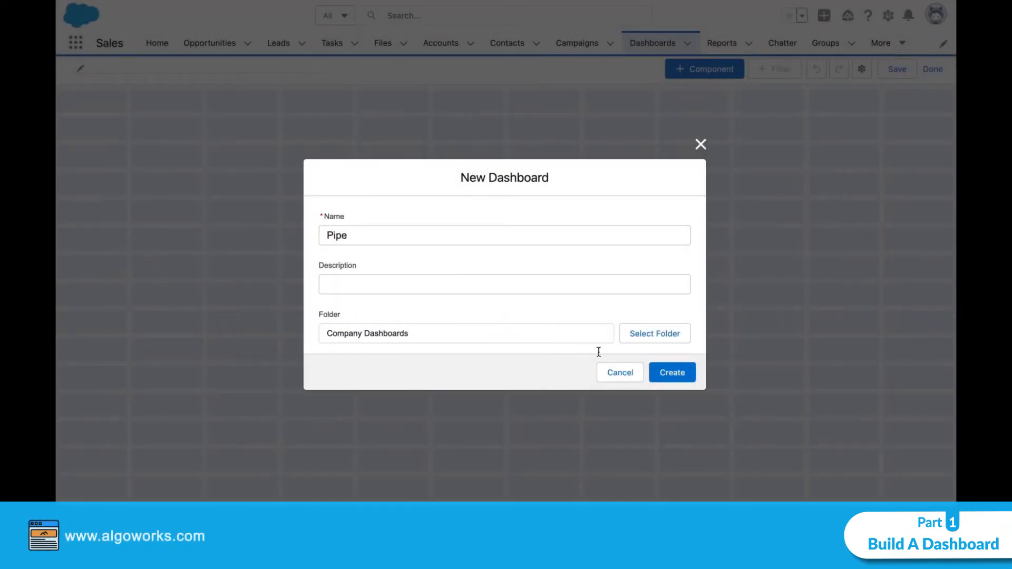
click(682, 377)
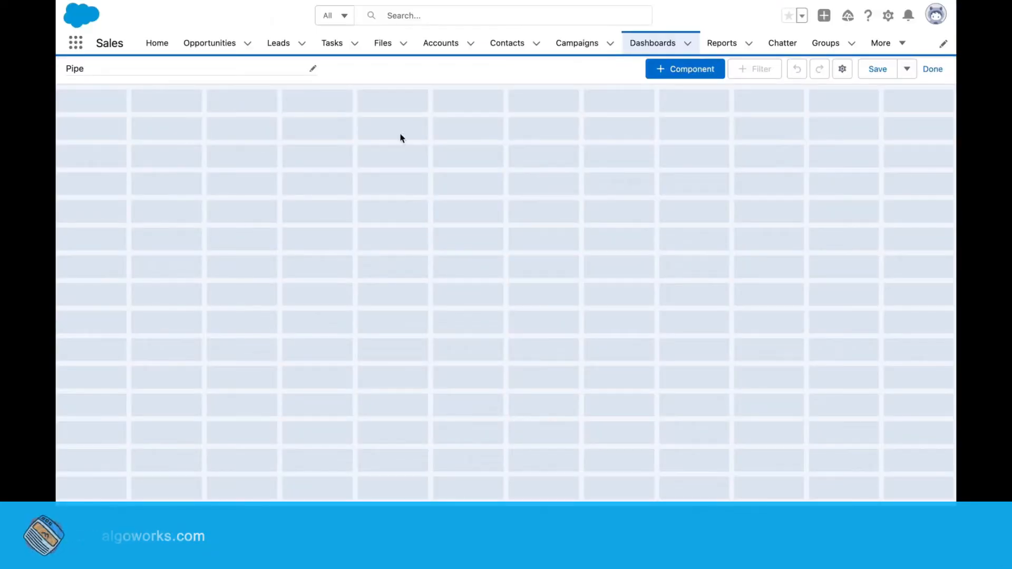
Rename the dashboard as "Pipeline dashboard".
click(224, 69)
text(line dashboard)
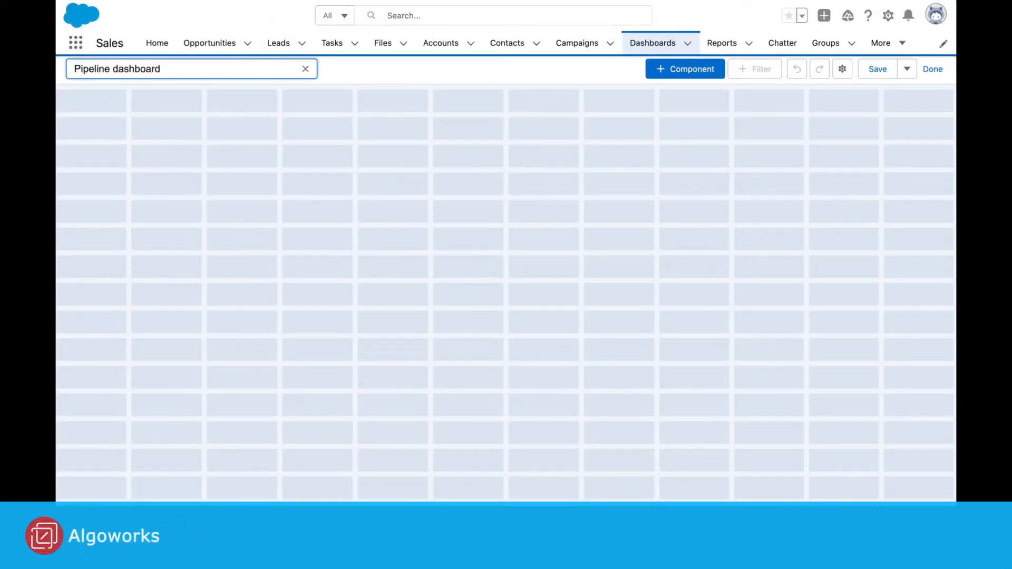
key(Return)
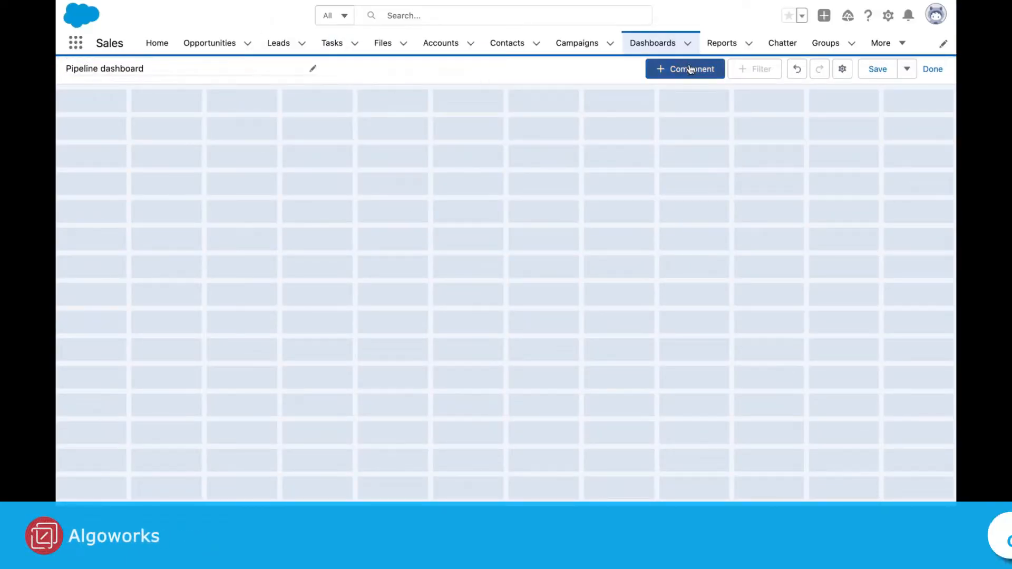
Start a dashboard component based on the open opportunity report and display it as a metric.
click(663, 75)
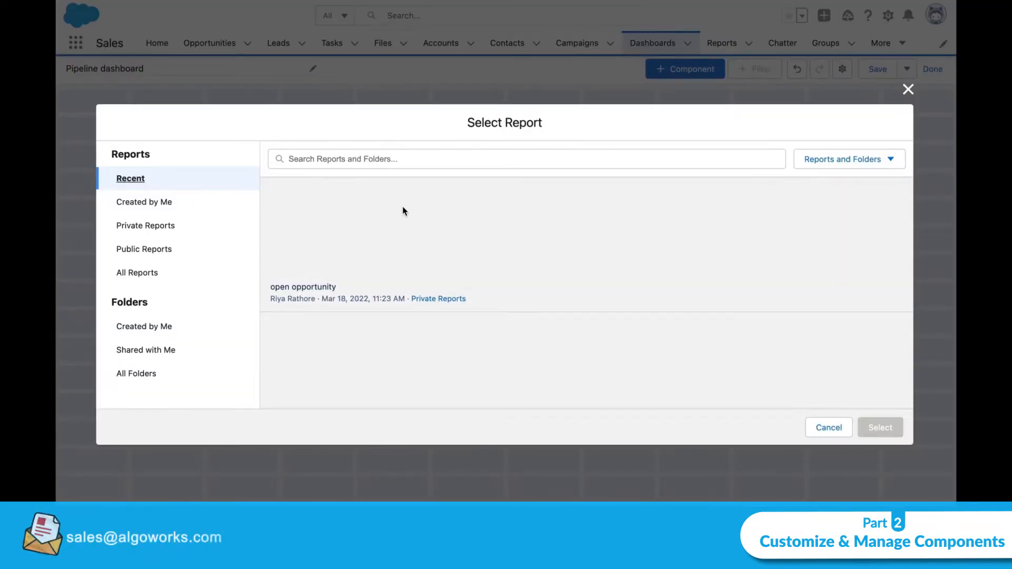
click(288, 284)
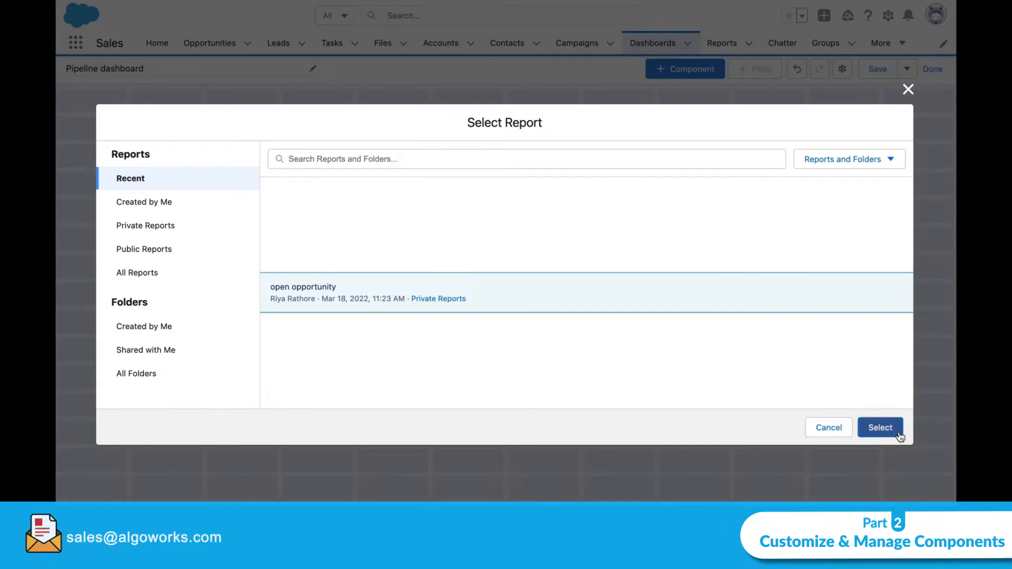
click(892, 430)
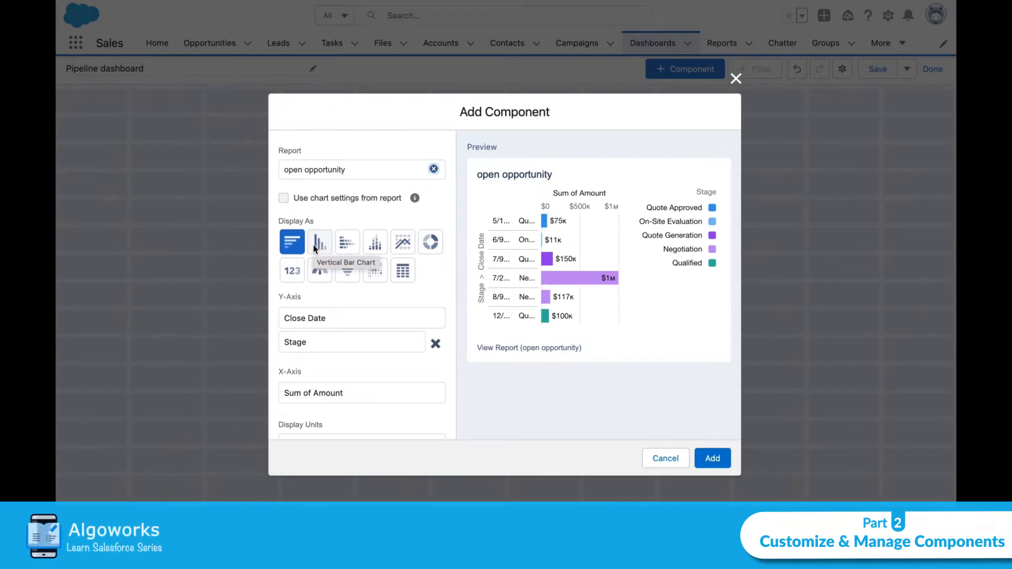
click(294, 271)
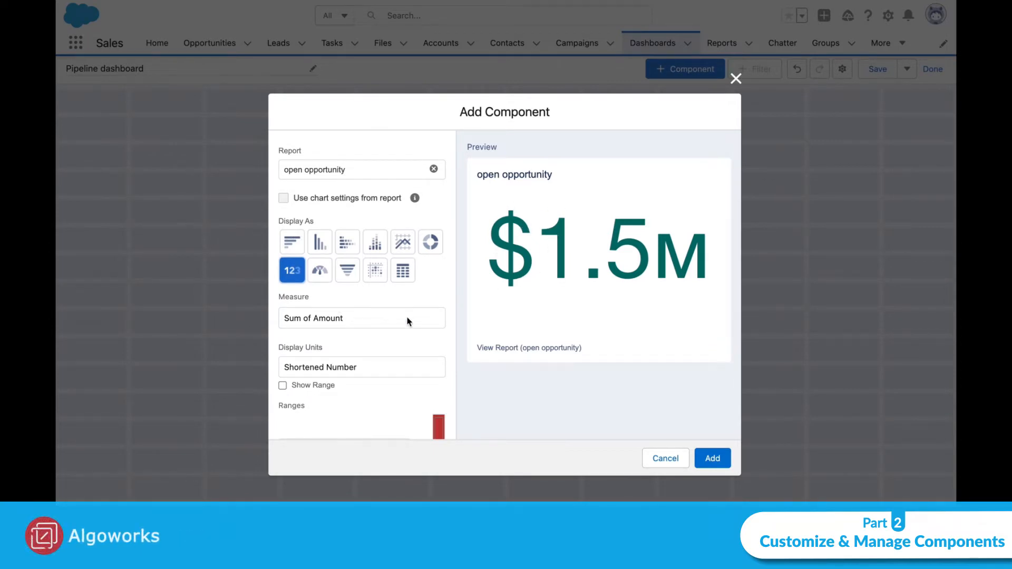
Title the metric component "Total Deals" and add it to the dashboard.
scroll(414, 406, down, 7)
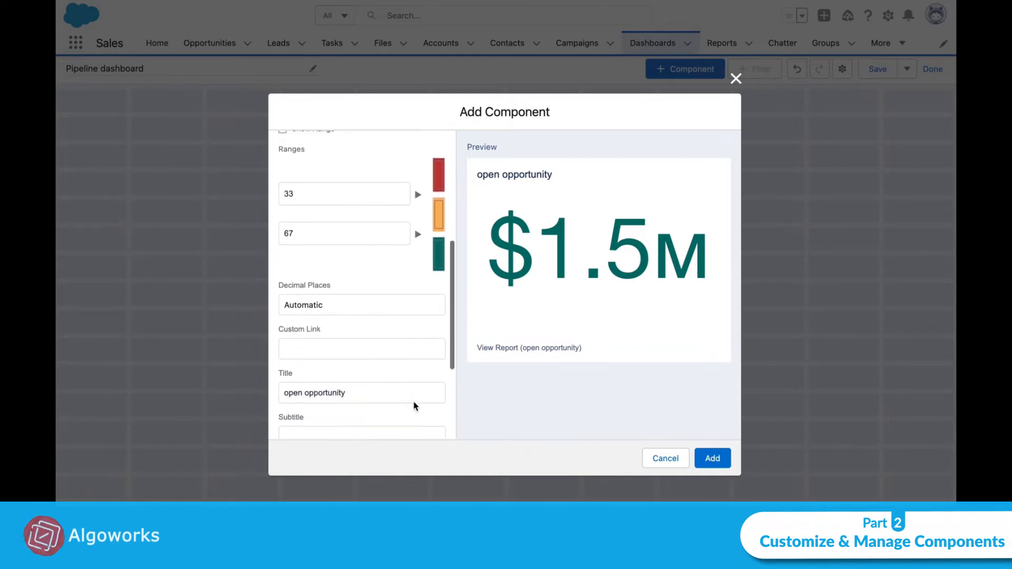
click(357, 301)
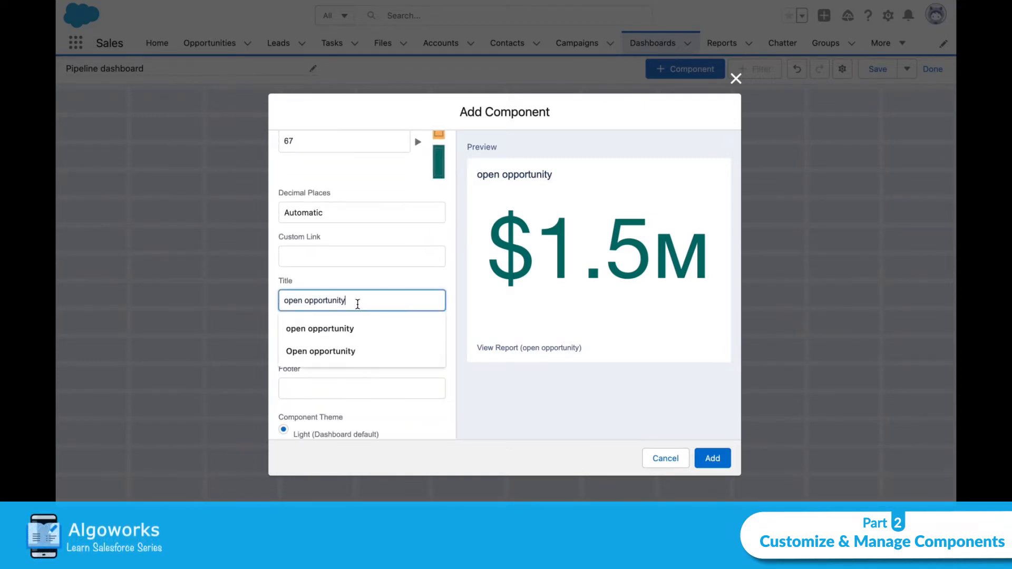
key(ctrl+a)
key(BackSpace)
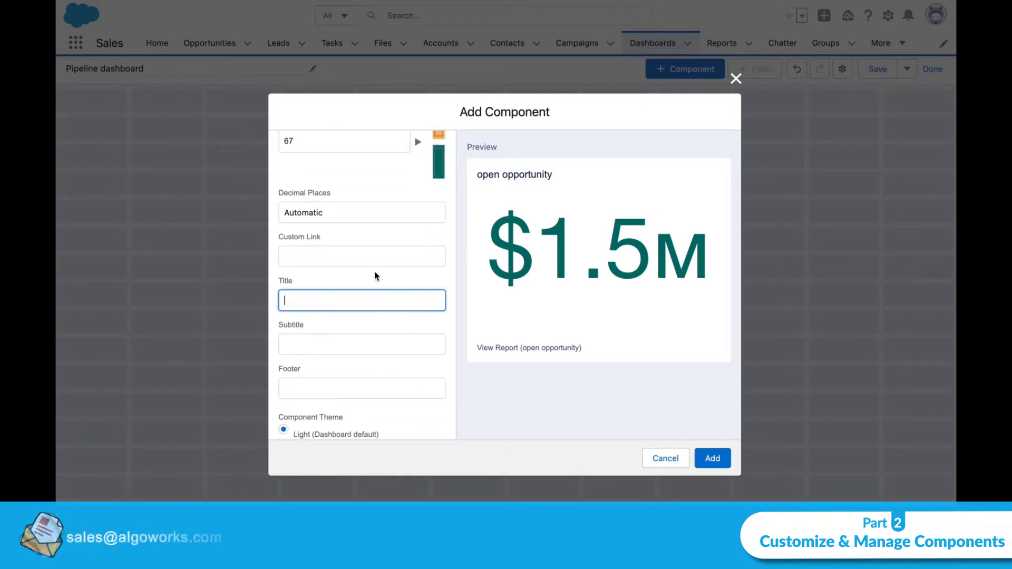
text(To)
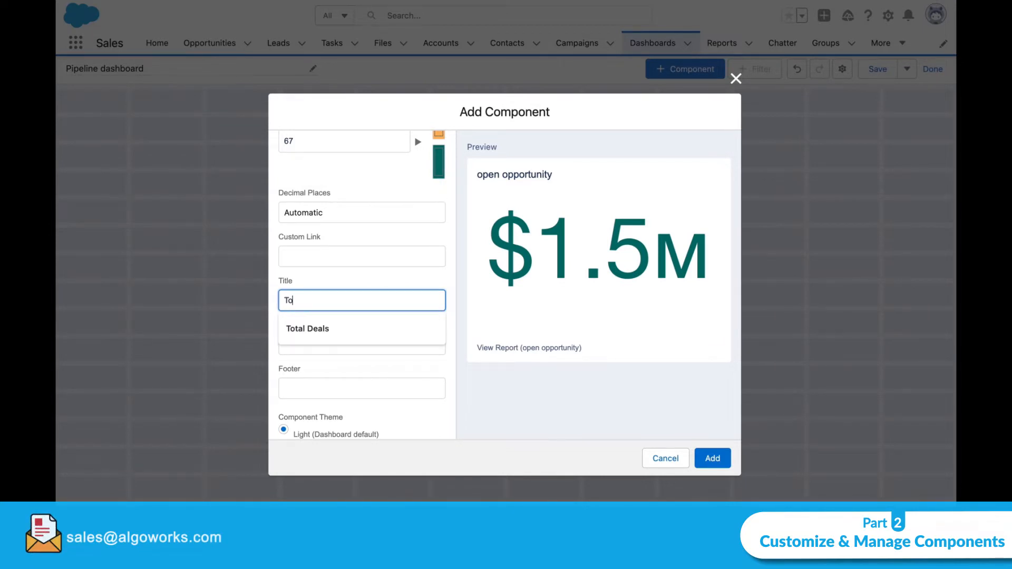
text(tal)
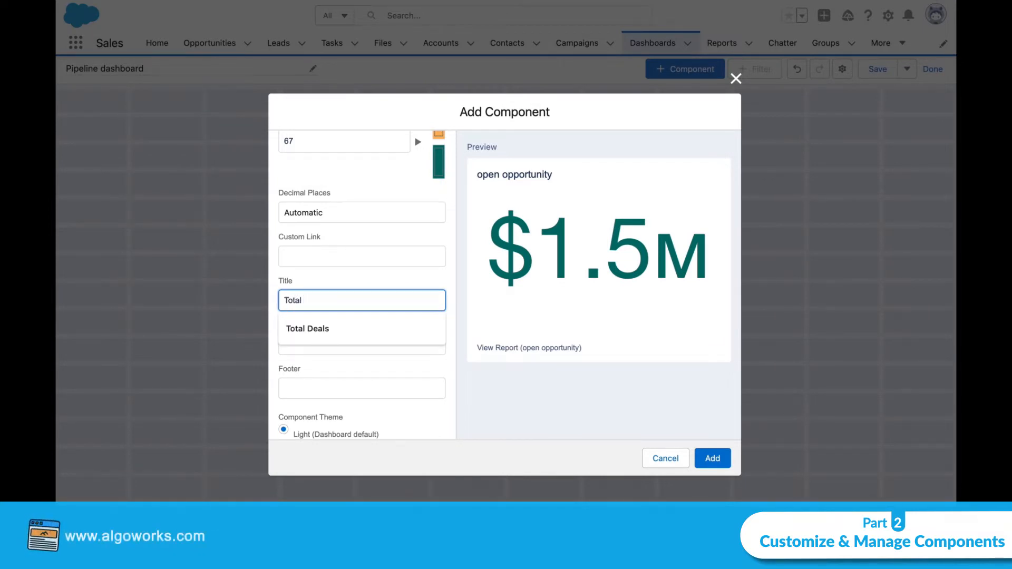
text( Deals)
scroll(319, 360, down, 3)
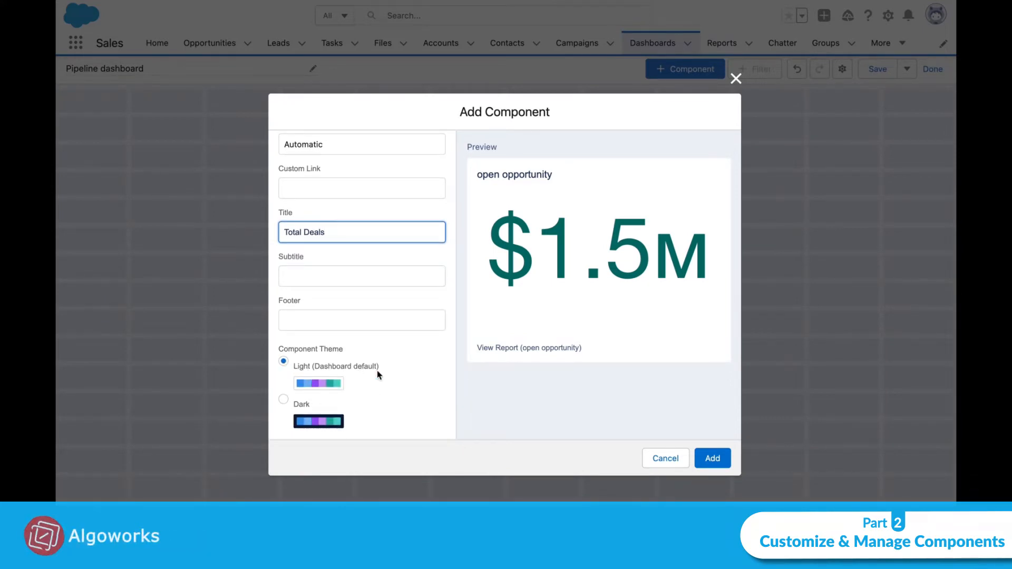
click(711, 460)
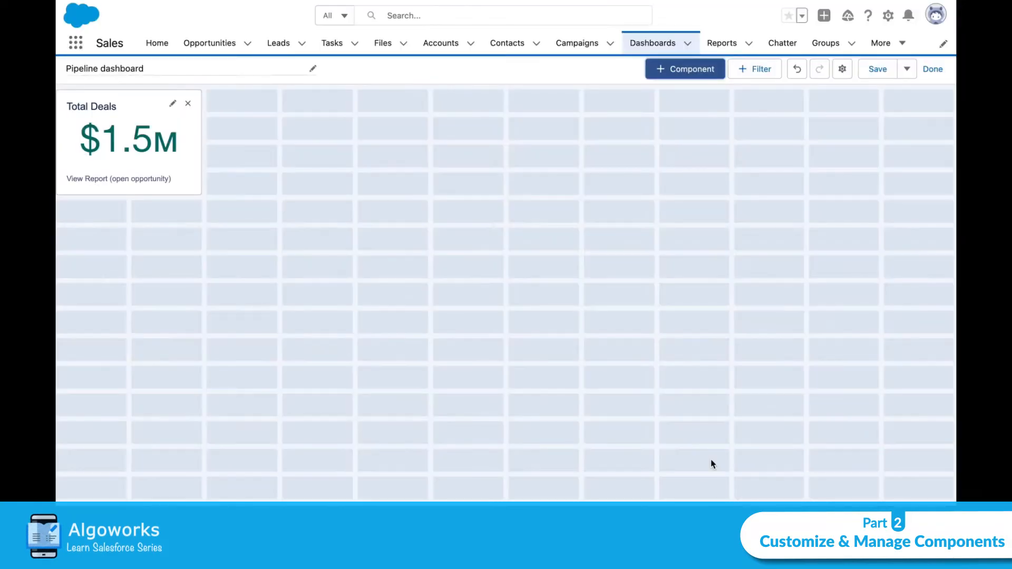
Start a second metric component from the open opportunity report with Record Count as its measure.
click(650, 74)
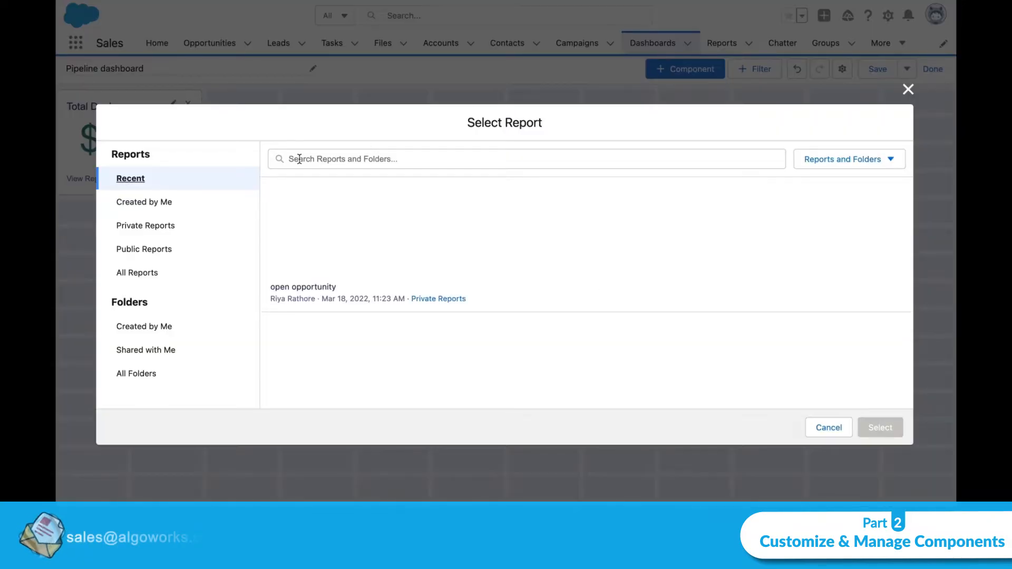
click(314, 287)
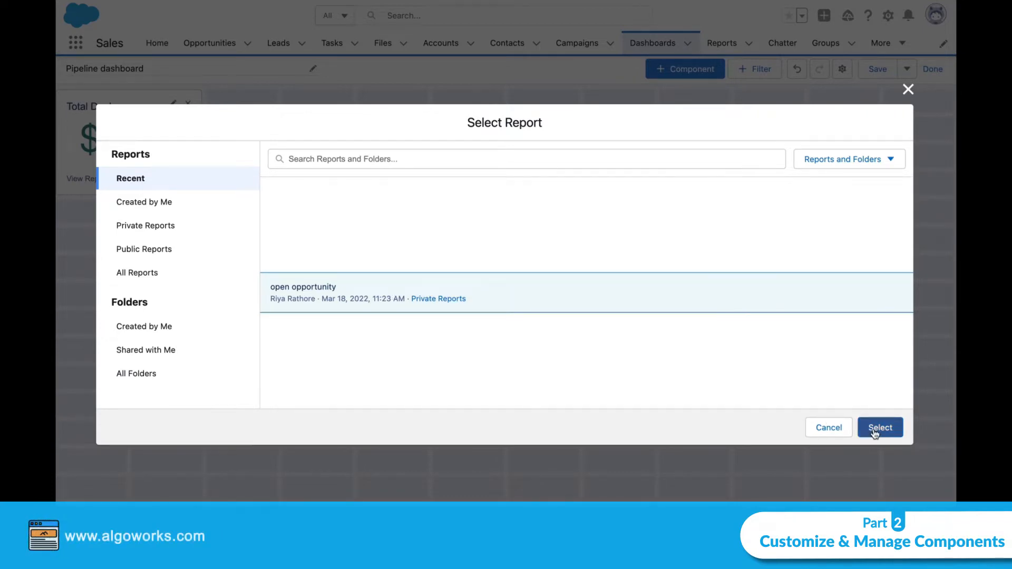
click(873, 428)
click(295, 273)
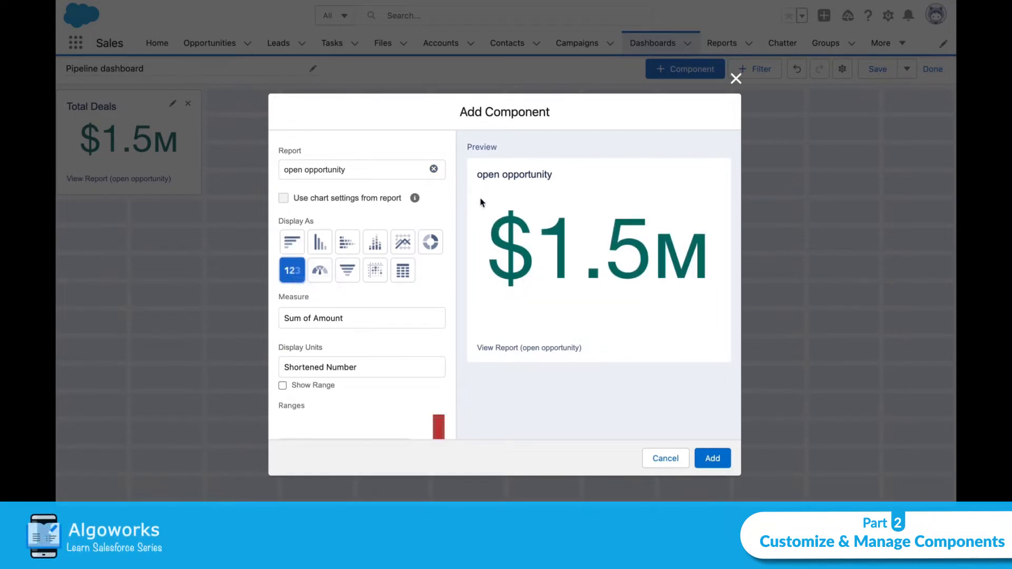
click(359, 322)
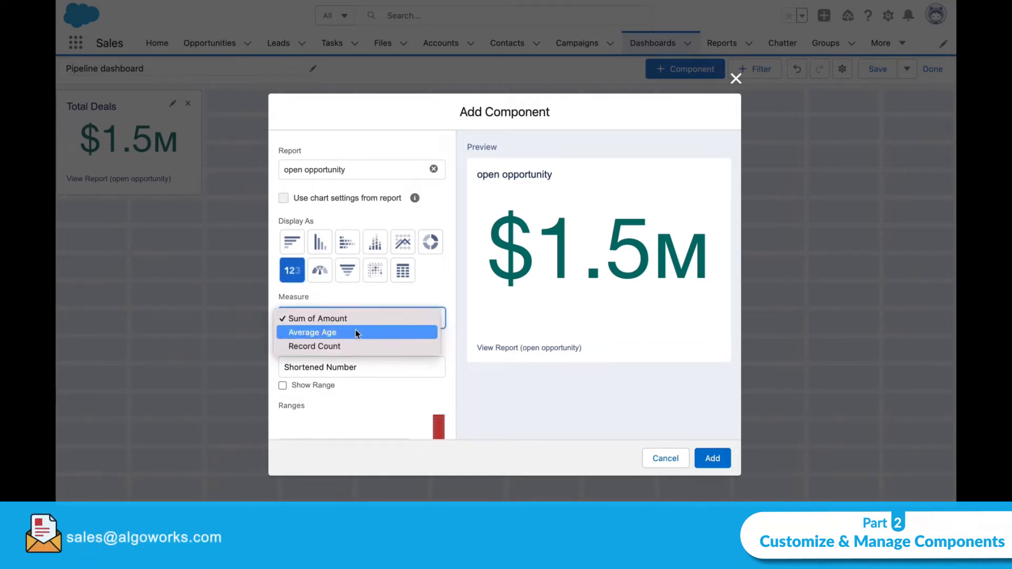
click(335, 345)
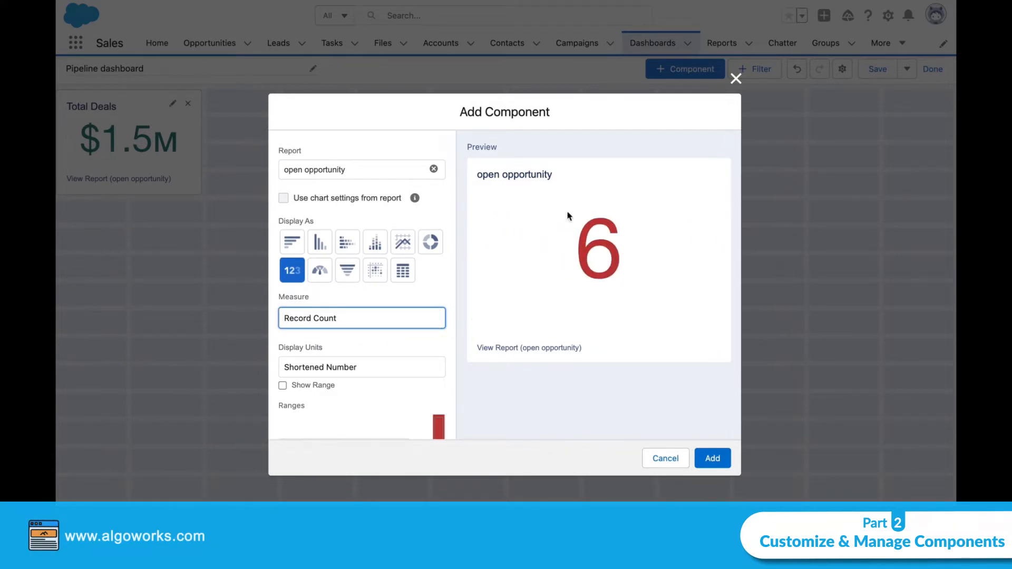
Title the record count component "Total open opportunity" and add it to the dashboard.
scroll(323, 350, down, 5)
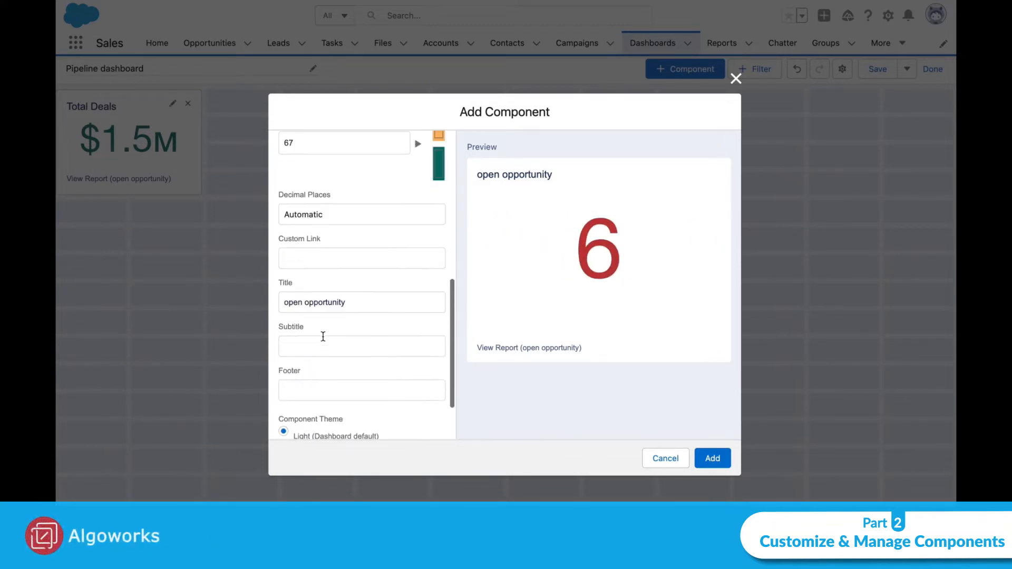
click(323, 302)
triple_click(324, 302)
click(285, 301)
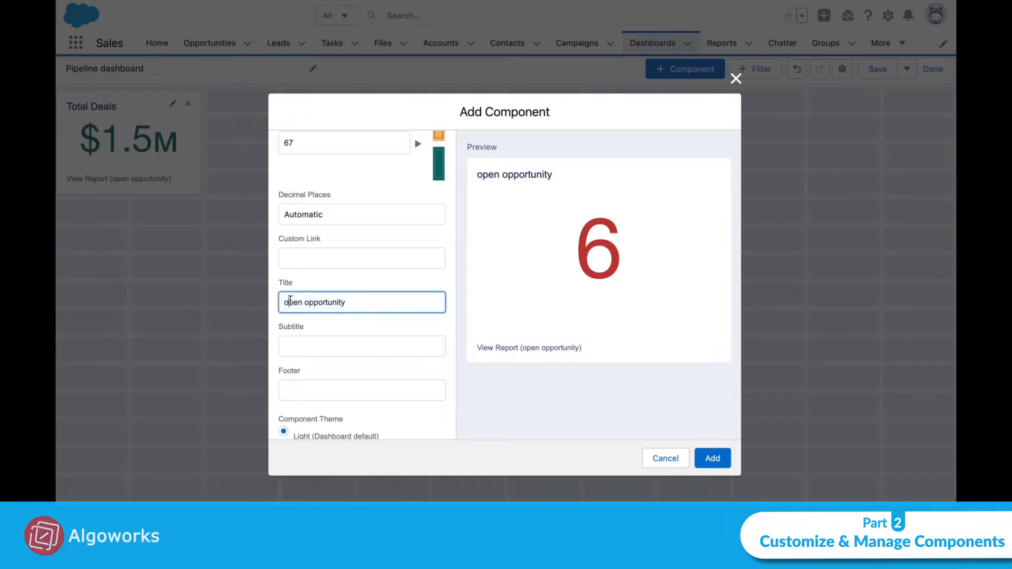
text(Total)
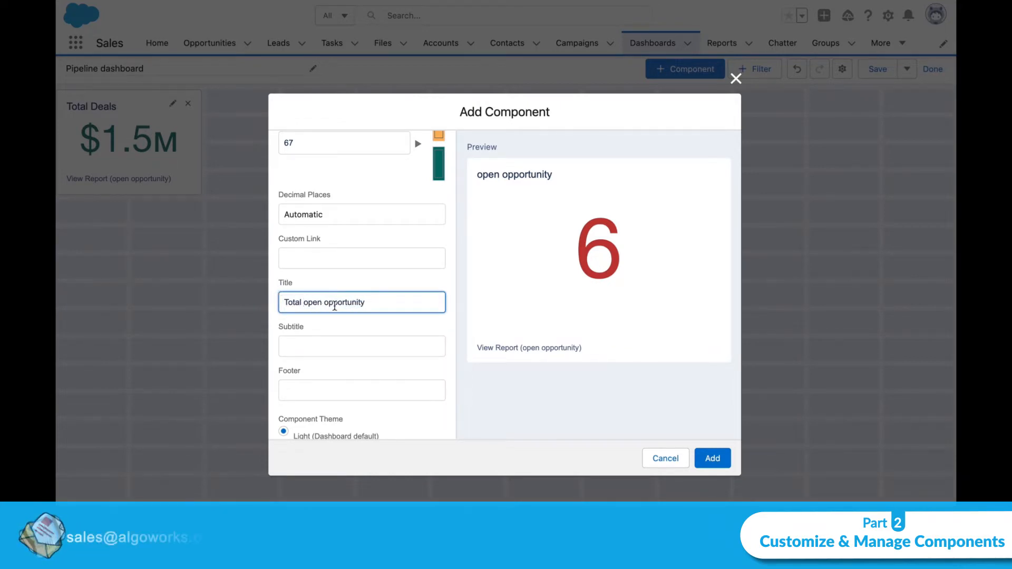
click(730, 464)
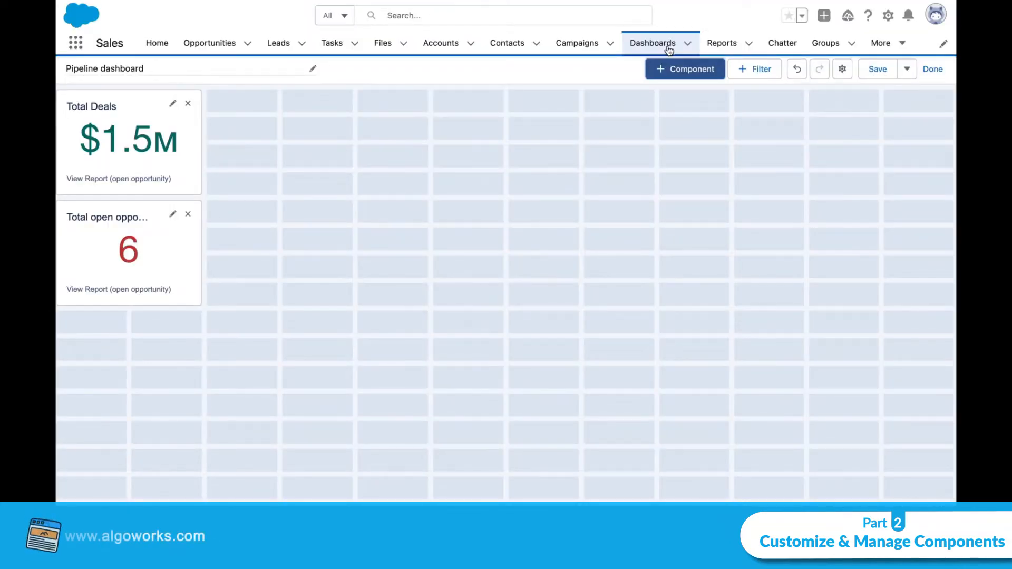
Start a funnel chart component from the open opportunity report, colored by Stage.
click(669, 72)
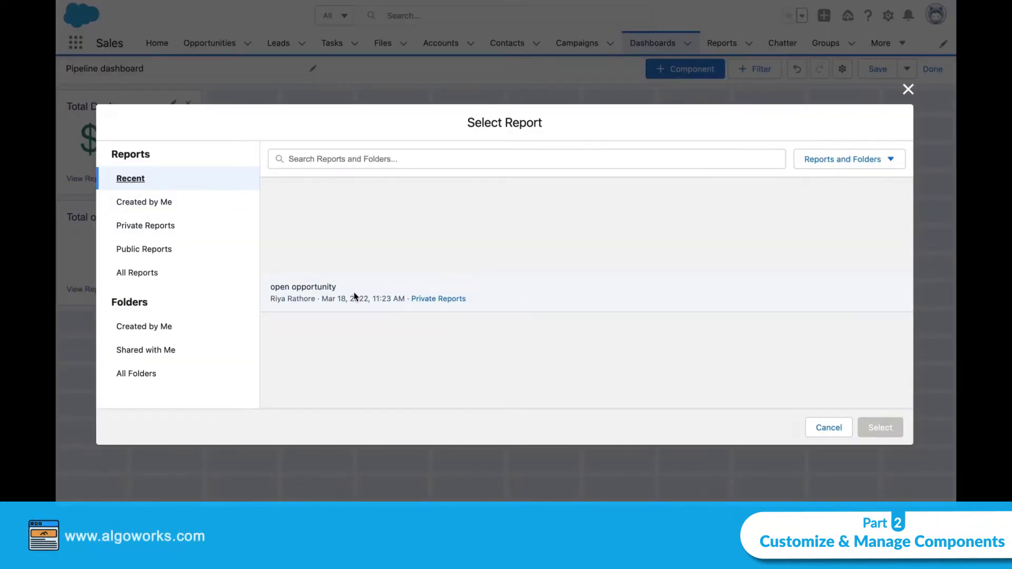
click(354, 297)
click(865, 428)
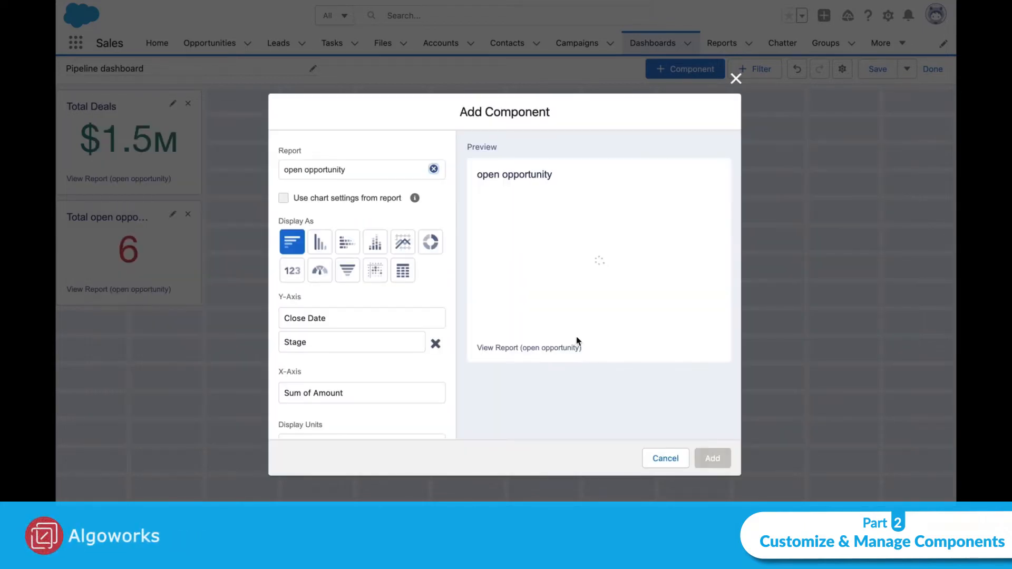
click(346, 274)
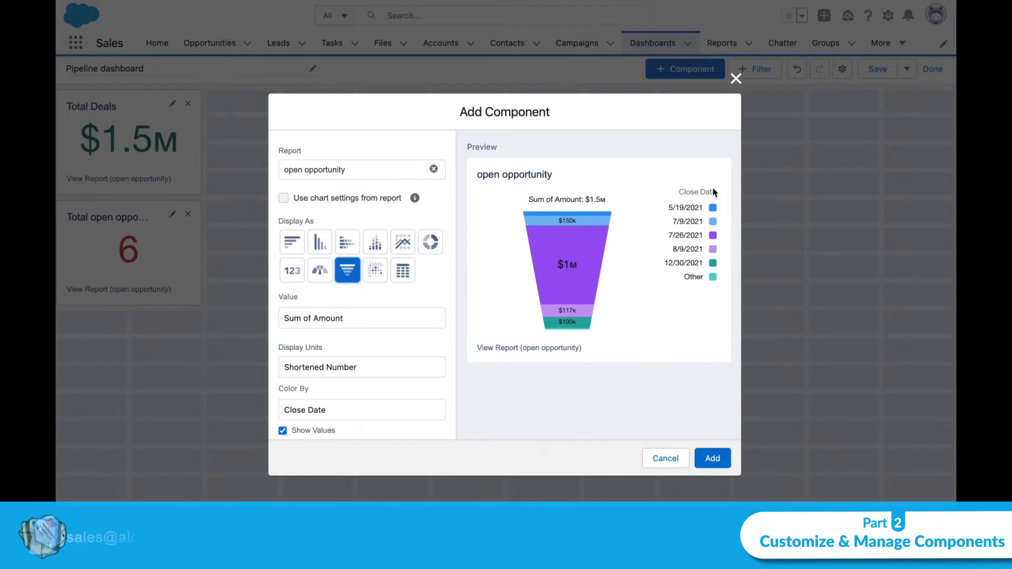
scroll(381, 354, down, 3)
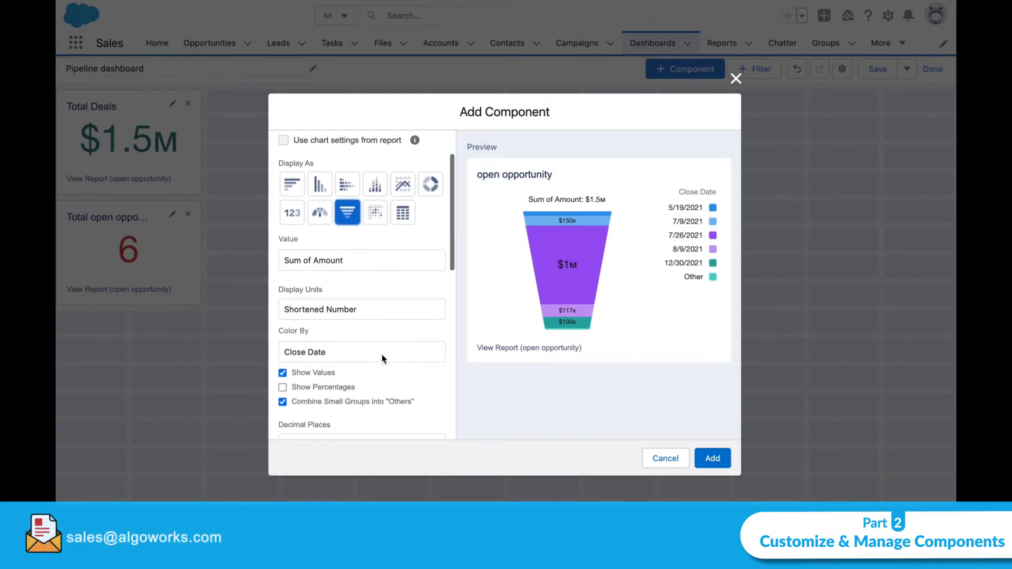
click(360, 311)
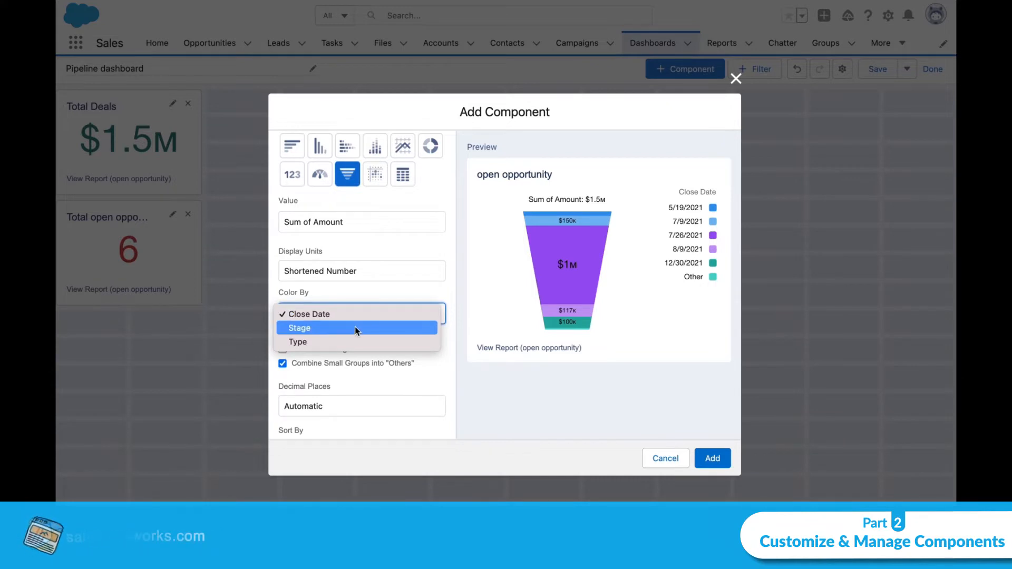
click(356, 327)
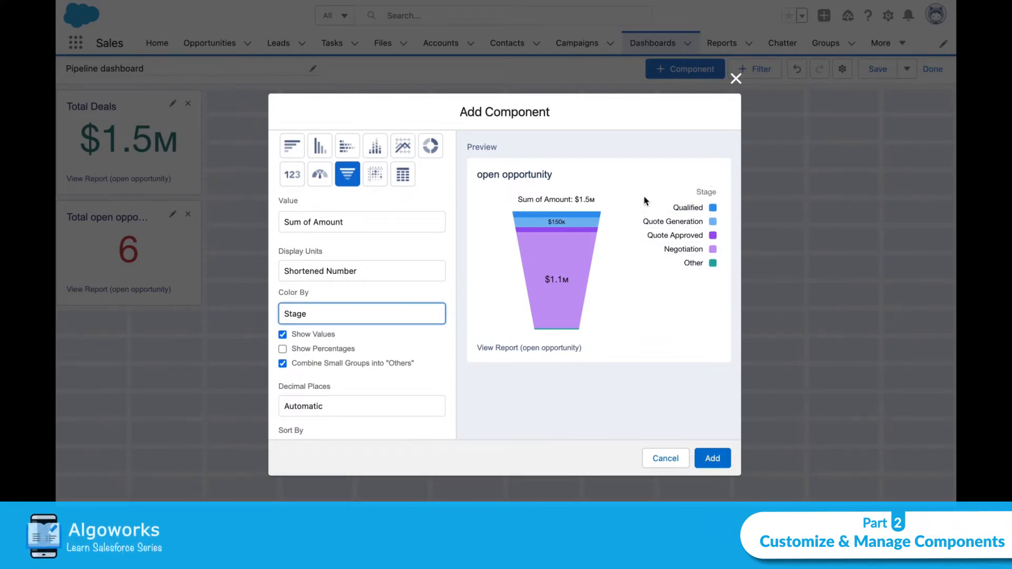
Title the funnel chart "Pipeline", add it to the dashboard and place it beside the two metric components.
scroll(390, 359, down, 7)
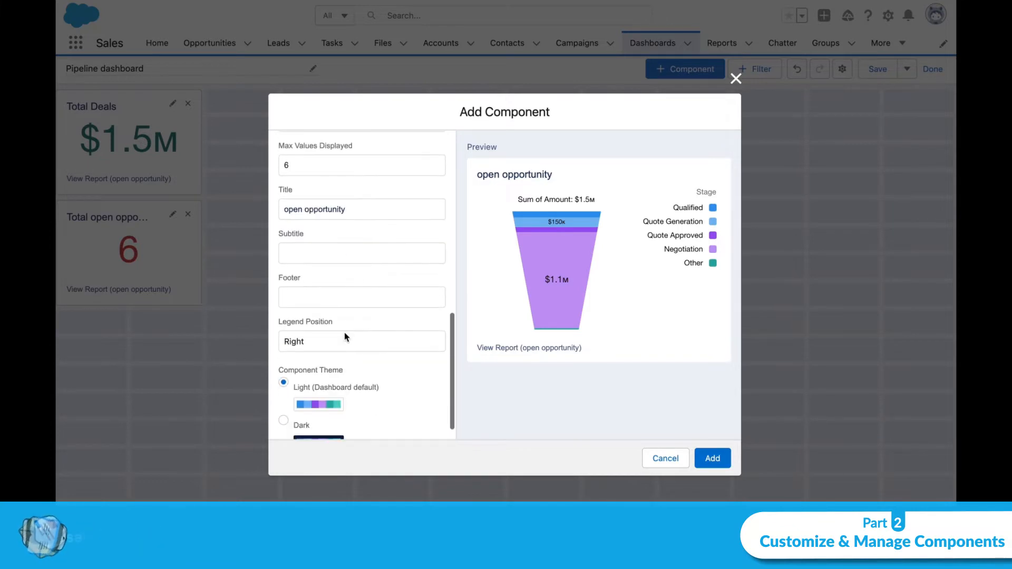
double_click(299, 208)
triple_click(299, 208)
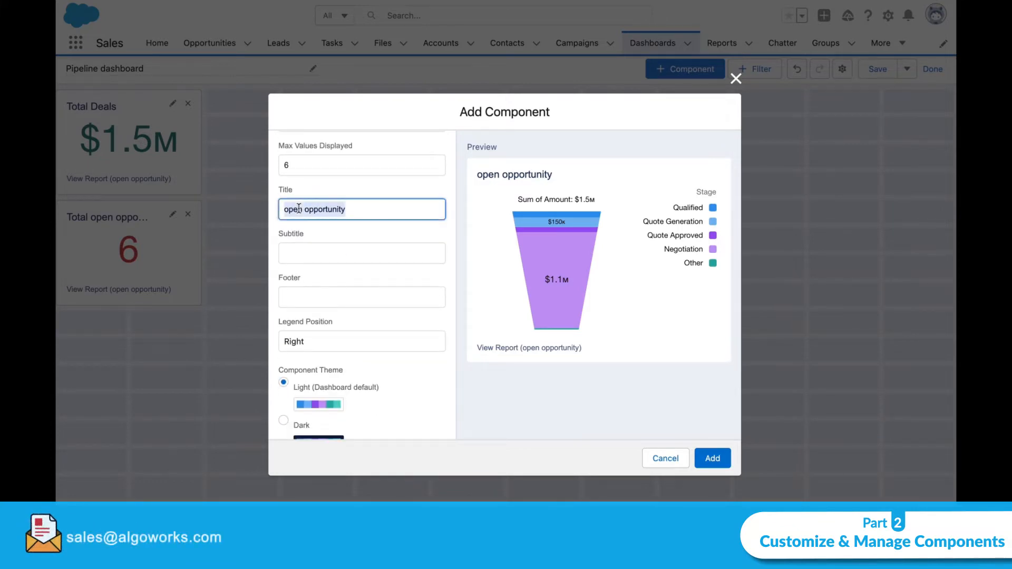
key(BackSpace)
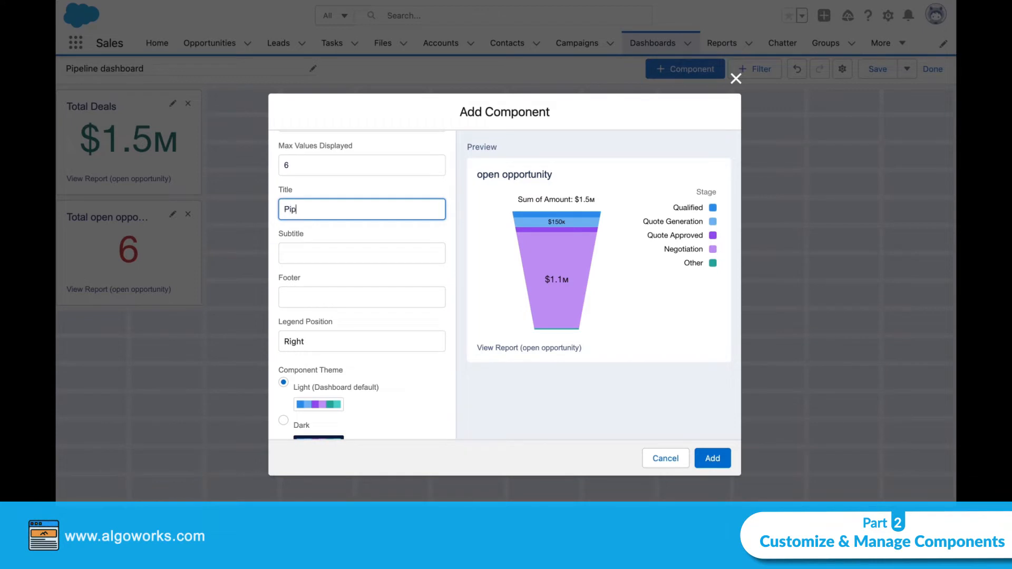
text(Pipeline)
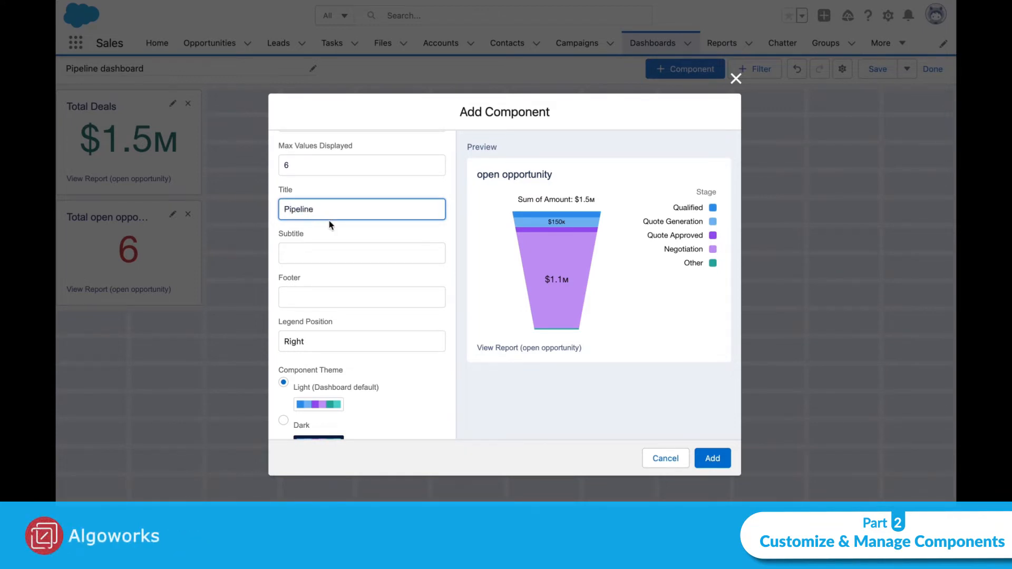
click(711, 462)
drag(173, 320, 328, 99)
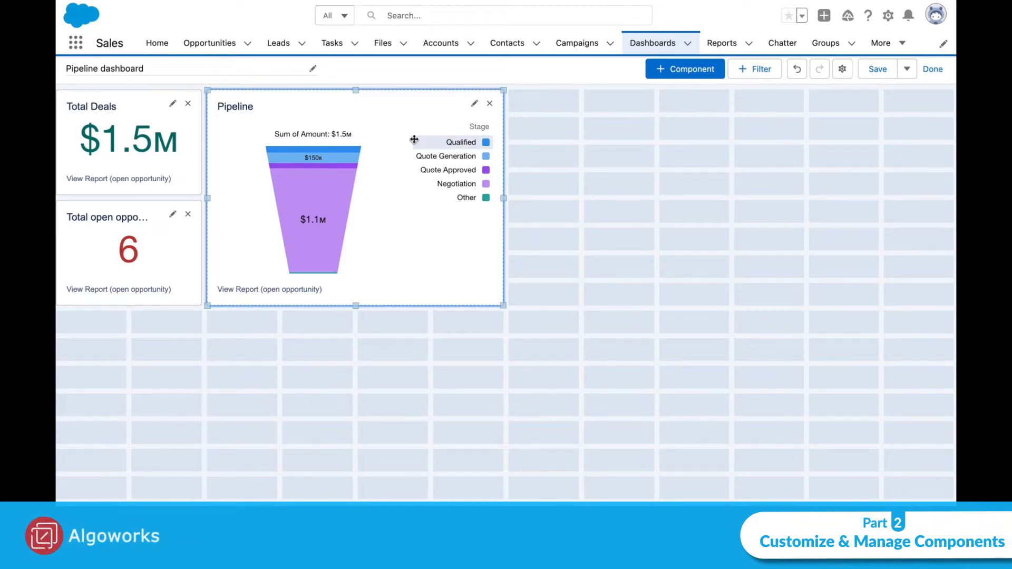
Start a donut chart component from the open opportunity report, sliced by Type.
click(703, 74)
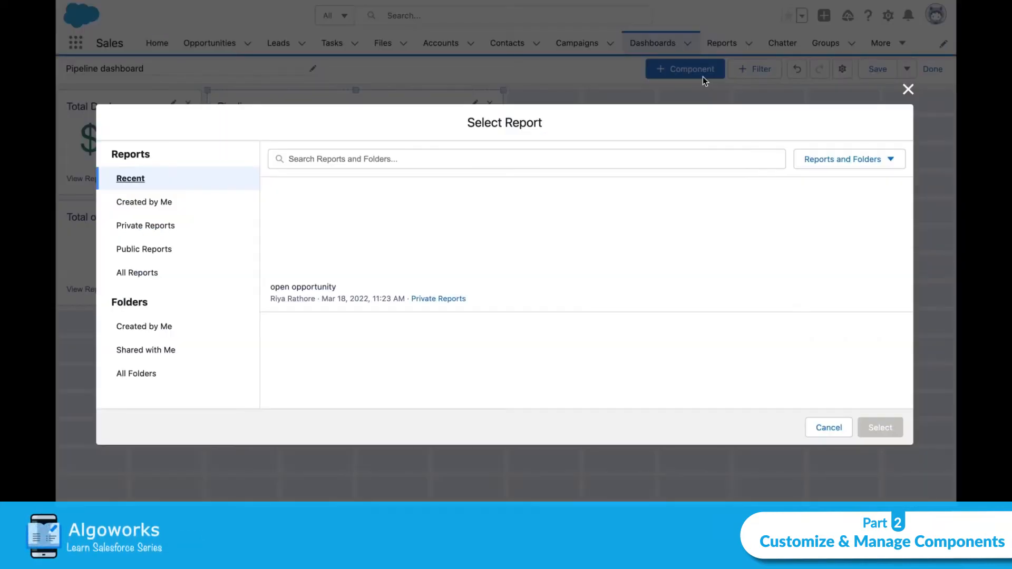
click(300, 295)
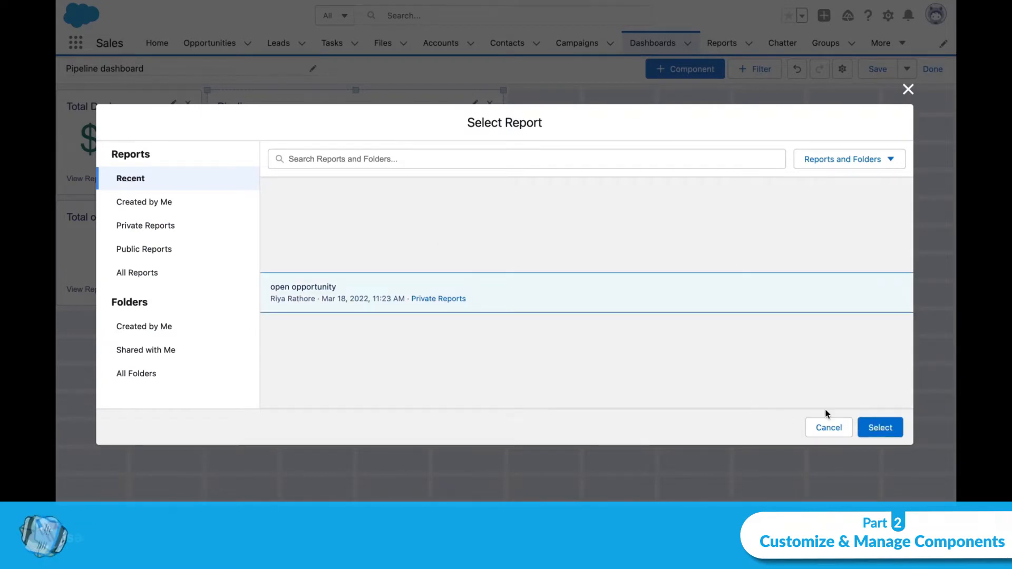
click(876, 427)
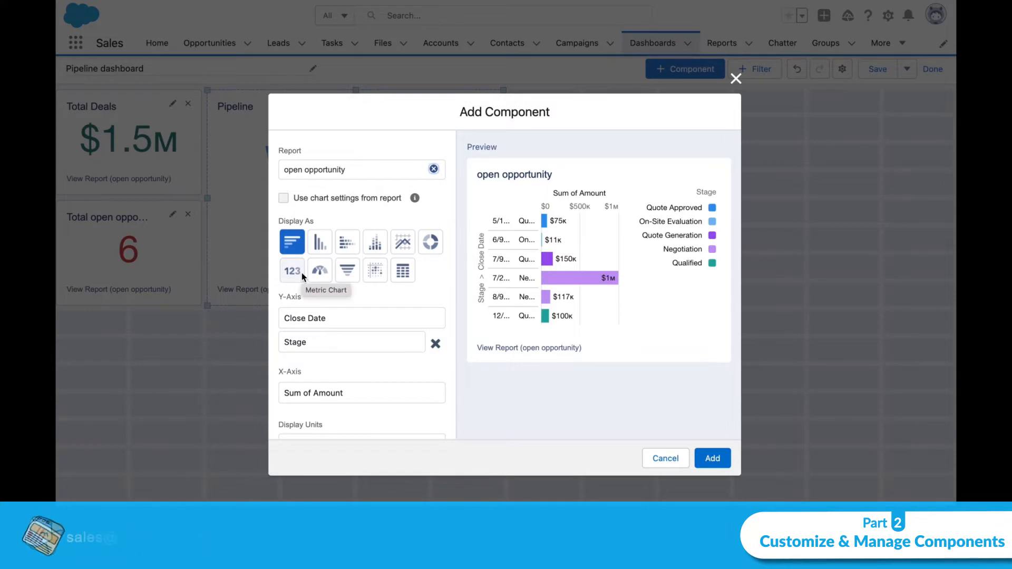
click(430, 242)
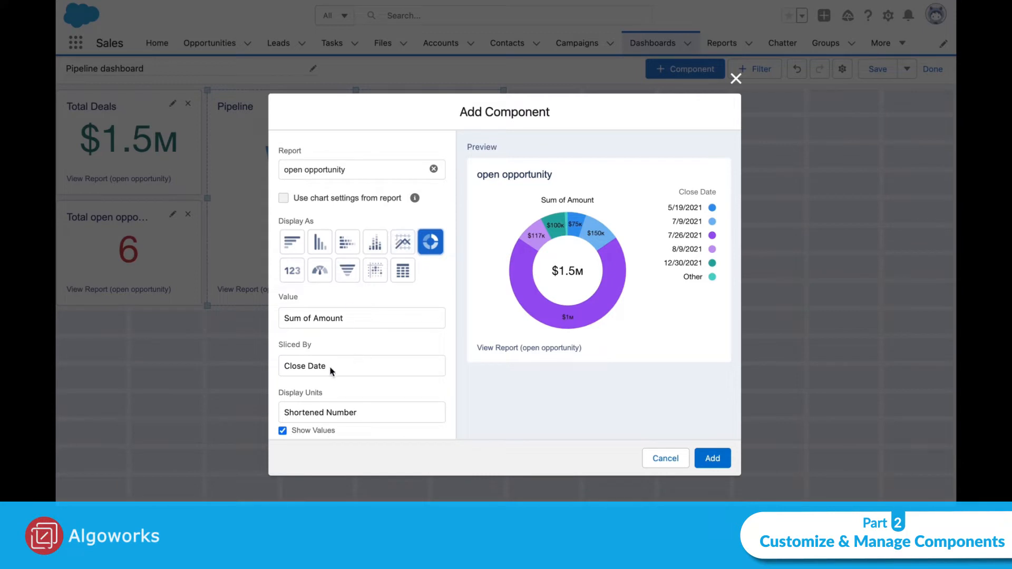
scroll(332, 368, down, 1)
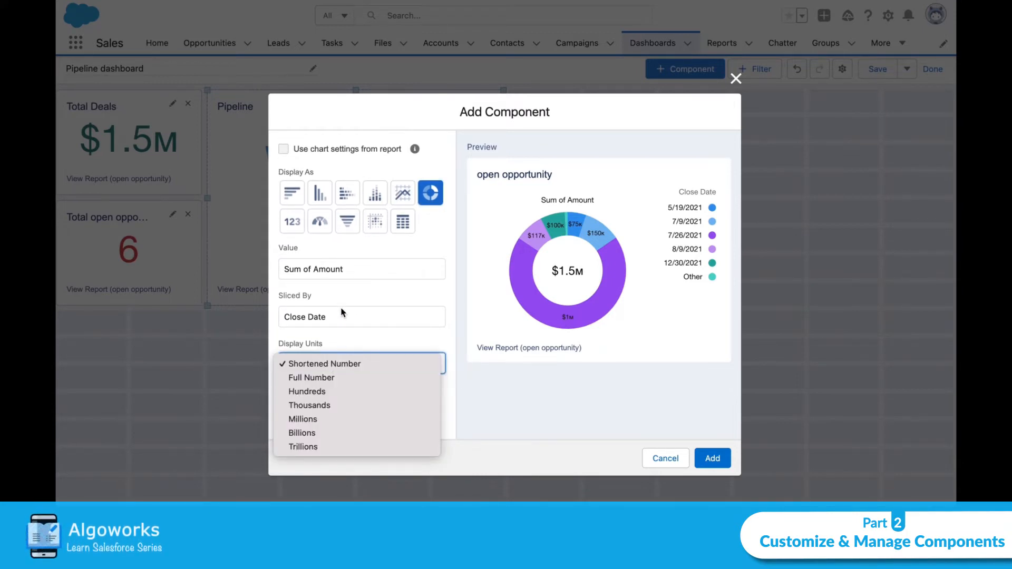
click(342, 271)
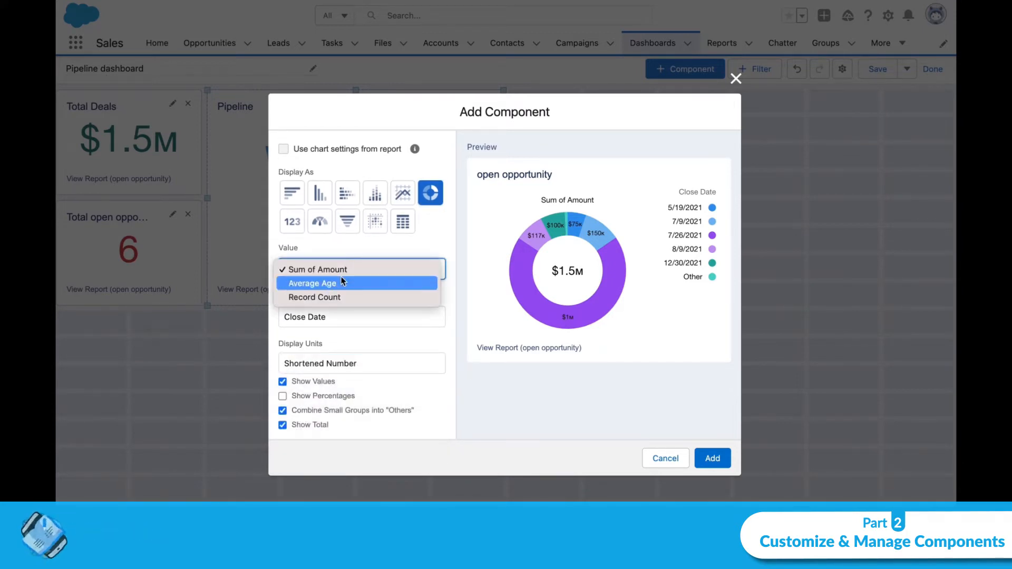
click(341, 313)
click(341, 318)
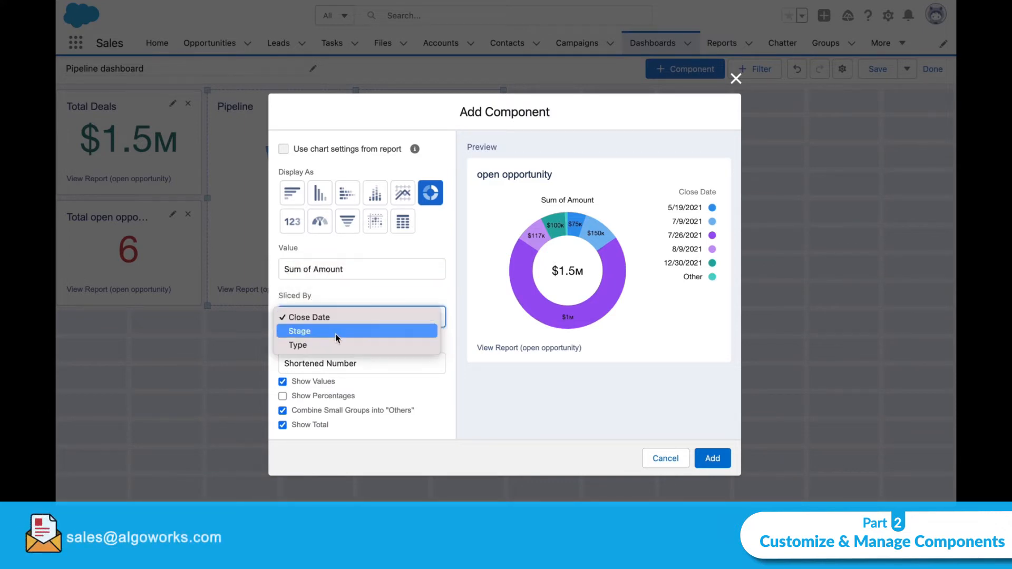
click(334, 345)
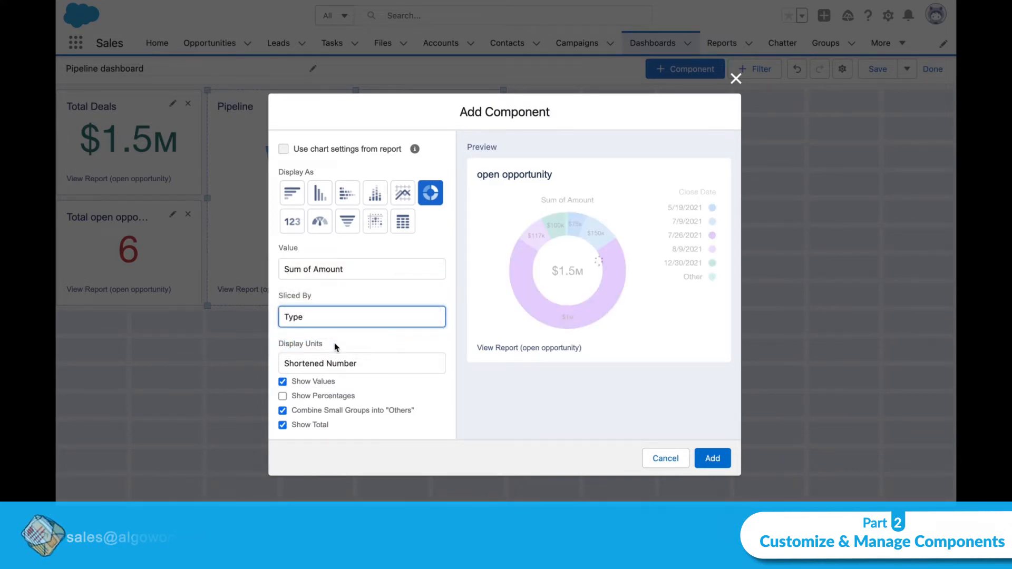
Title the donut chart "Deal by Type" and add it to the dashboard.
scroll(431, 359, down, 1)
scroll(431, 359, down, 10)
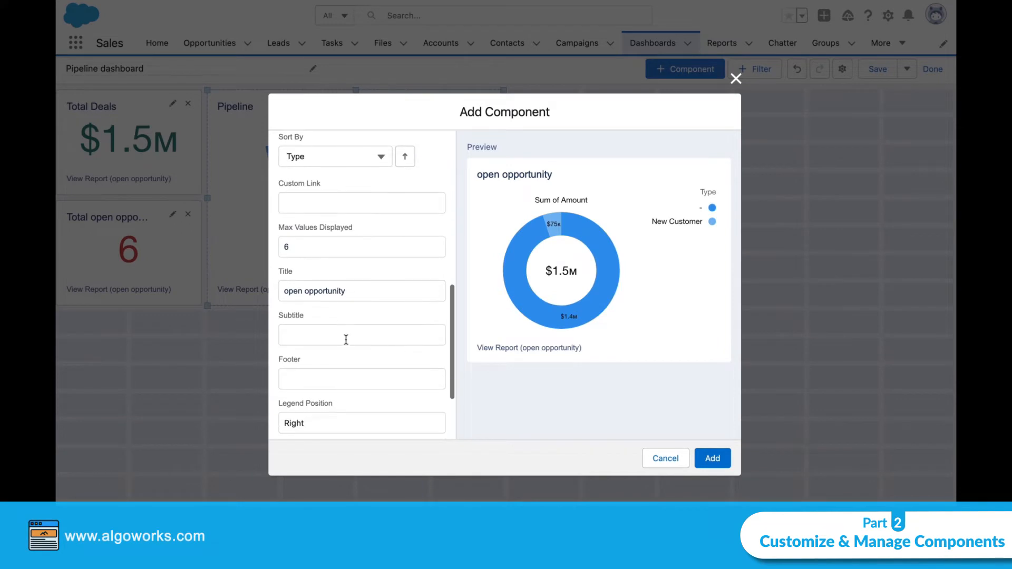
scroll(346, 339, down, 4)
drag(346, 188, 284, 188)
key(BackSpace)
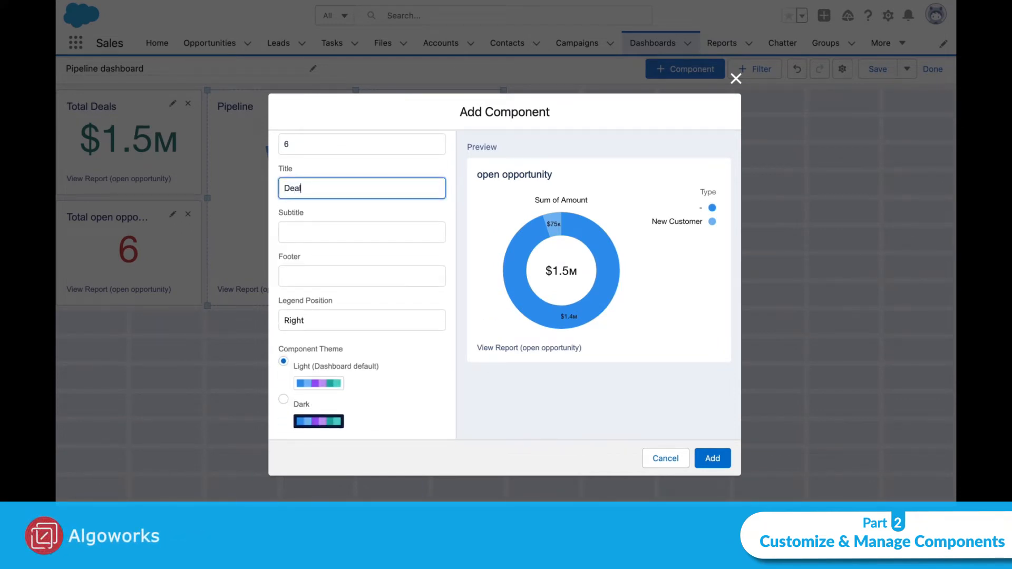
text(Deal by )
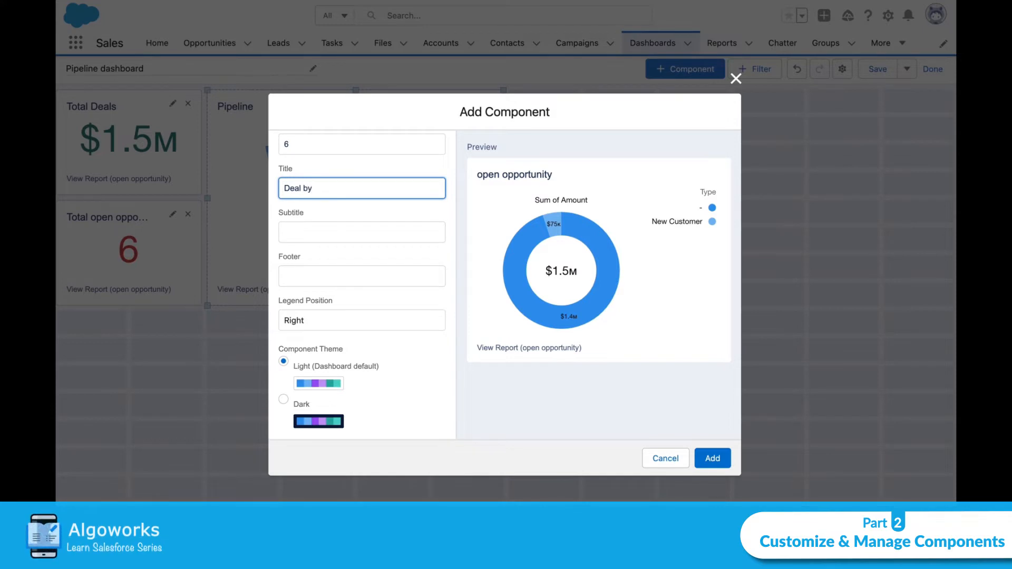
text(Type)
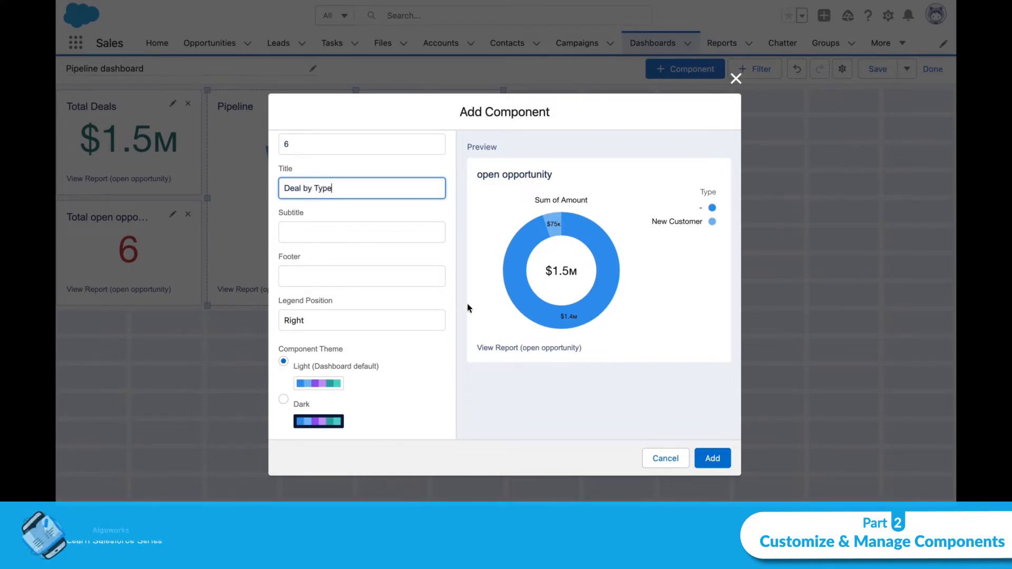
click(713, 459)
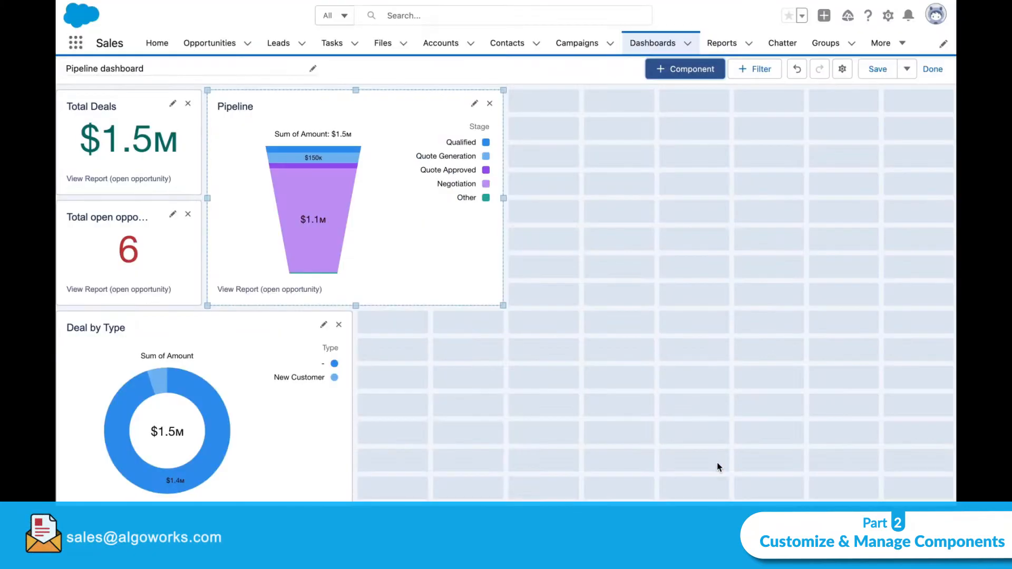
Move the Deal by Type component beside the Pipeline funnel and narrow it to three grid columns.
drag(238, 343, 696, 120)
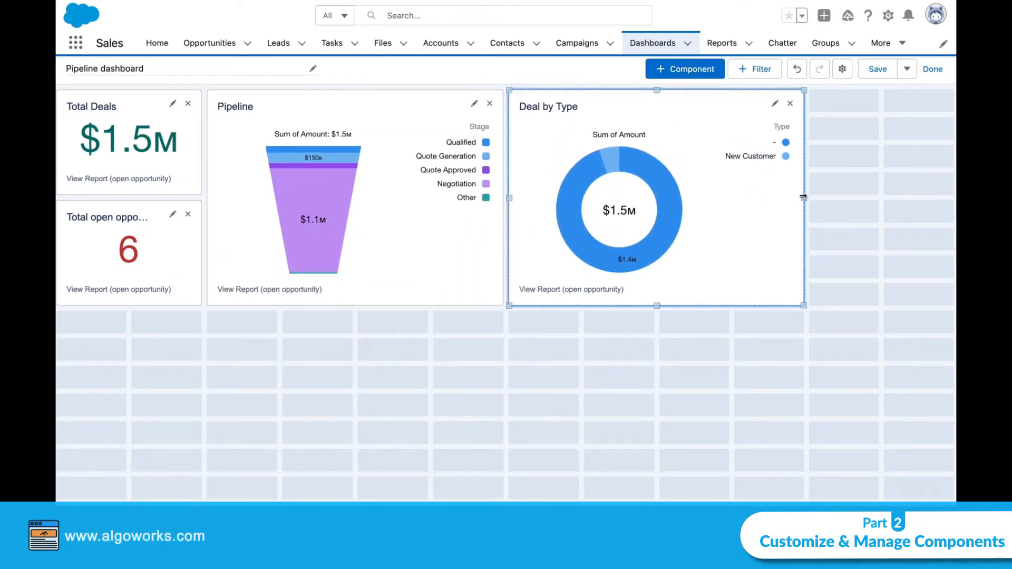
drag(806, 198, 709, 201)
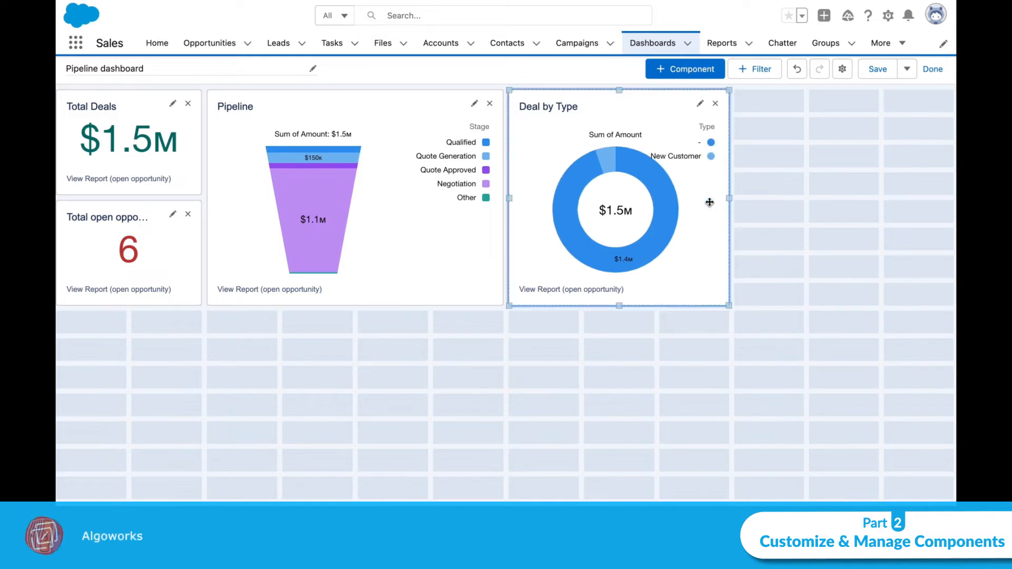
Try to reduce the width and height of the Pipeline funnel component.
click(416, 188)
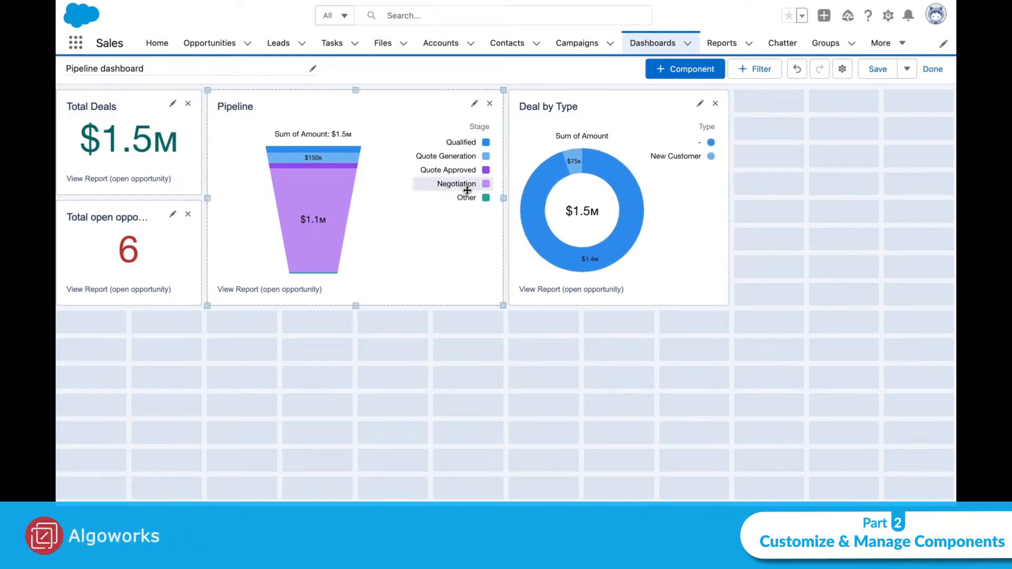
drag(505, 199, 481, 198)
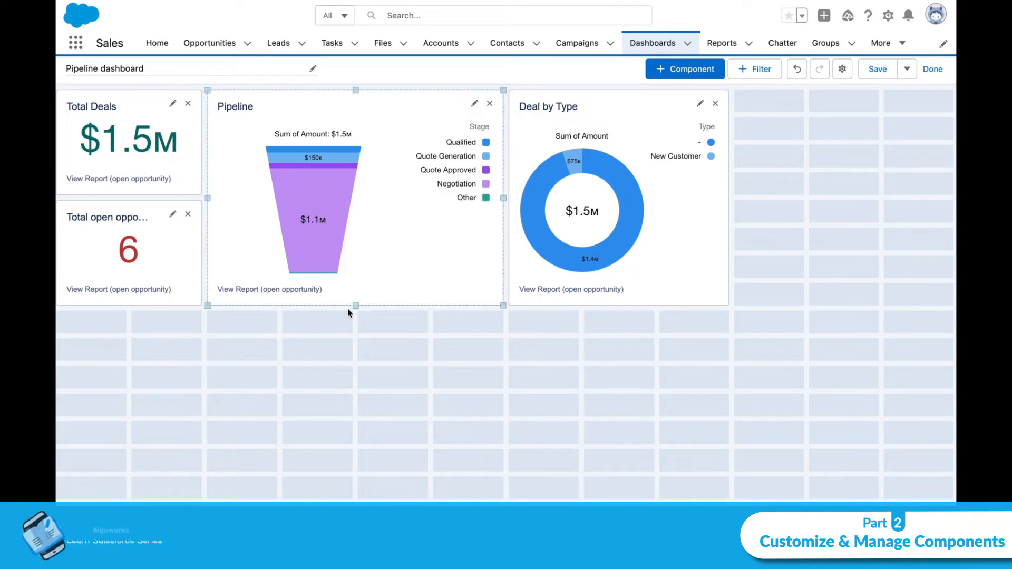
drag(356, 306, 355, 292)
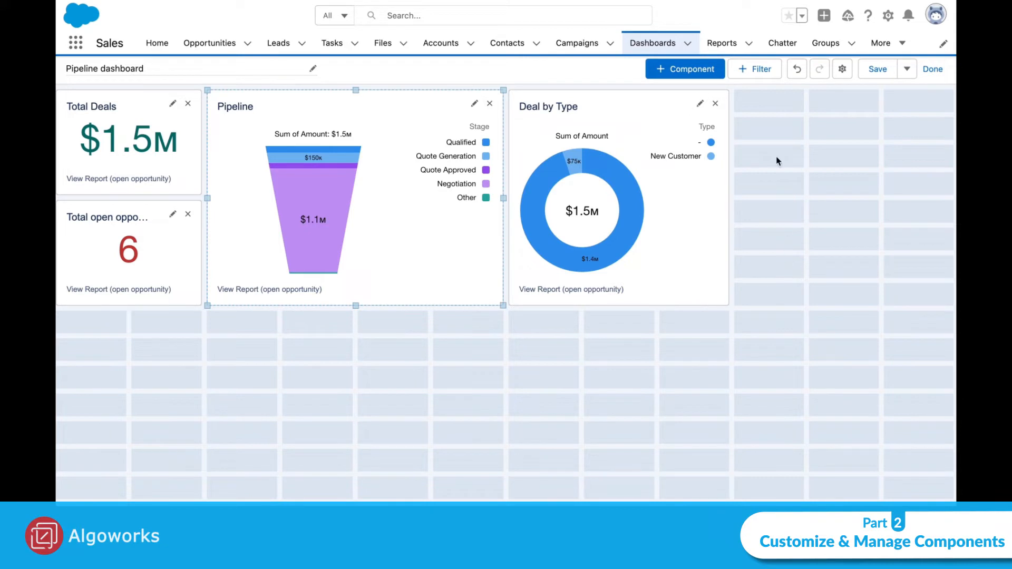
Start a table component from the open opportunity report, grouped by Amount.
click(688, 69)
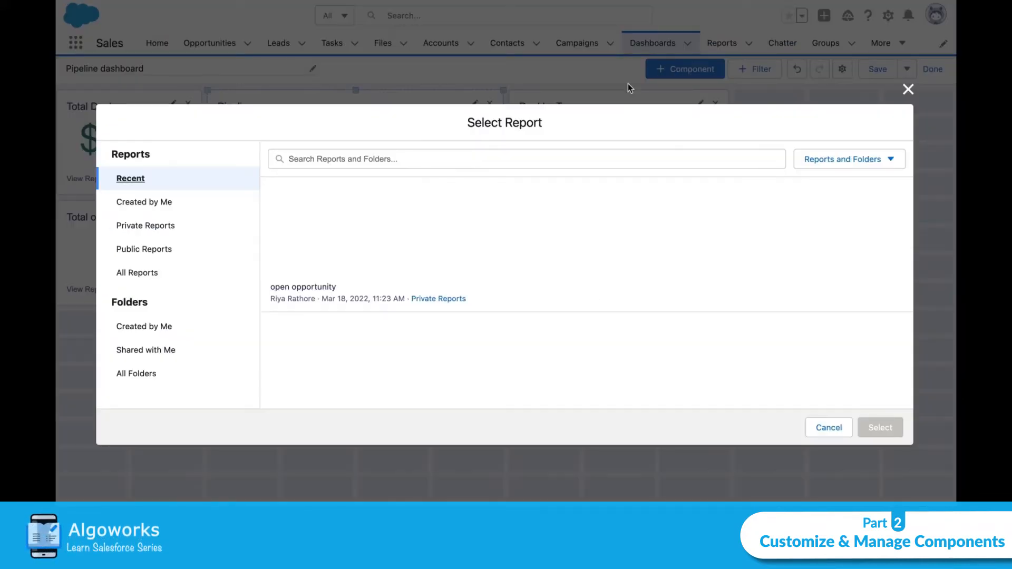
click(369, 294)
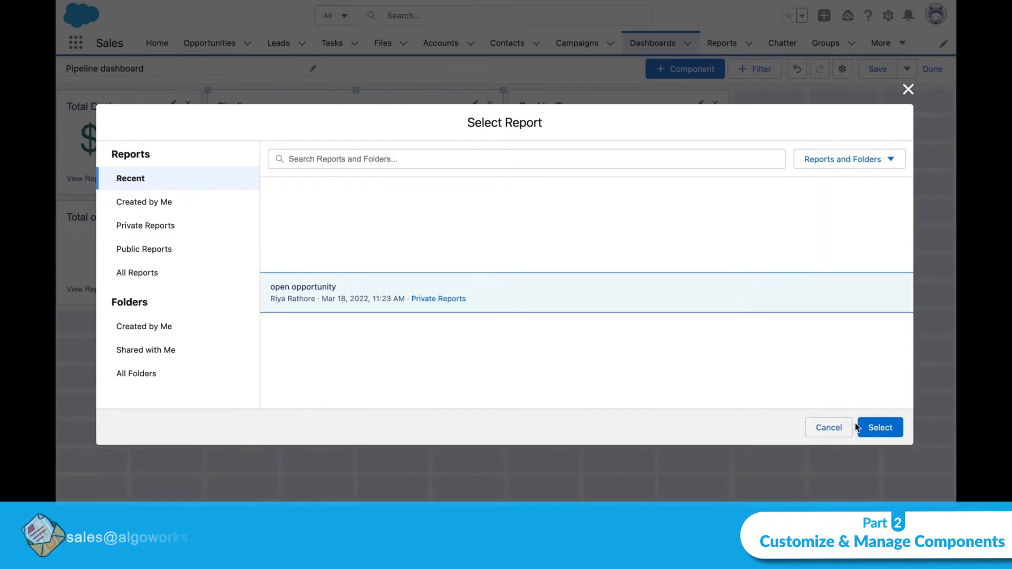
click(873, 425)
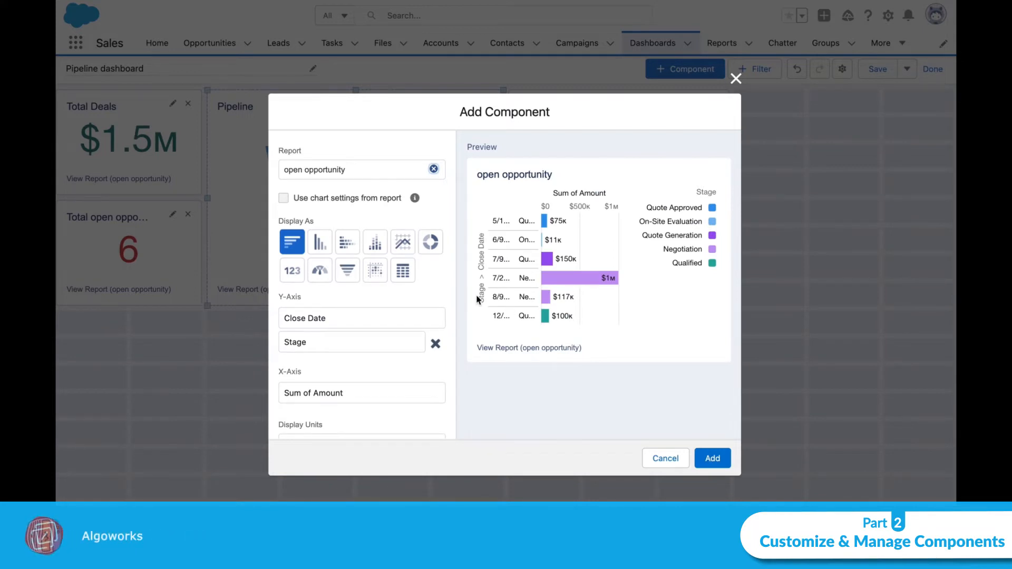
click(403, 270)
click(341, 321)
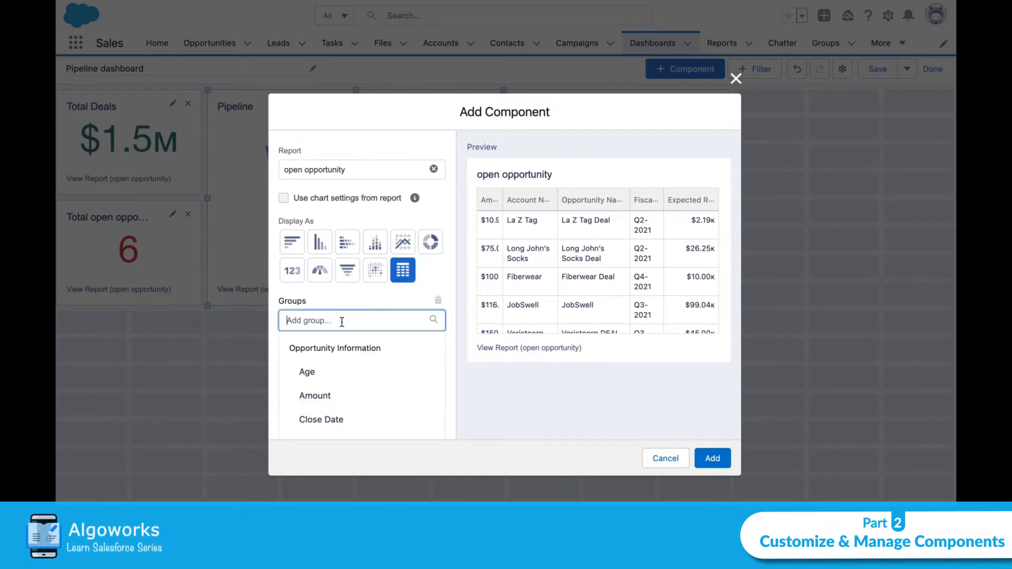
scroll(325, 316, down, 1)
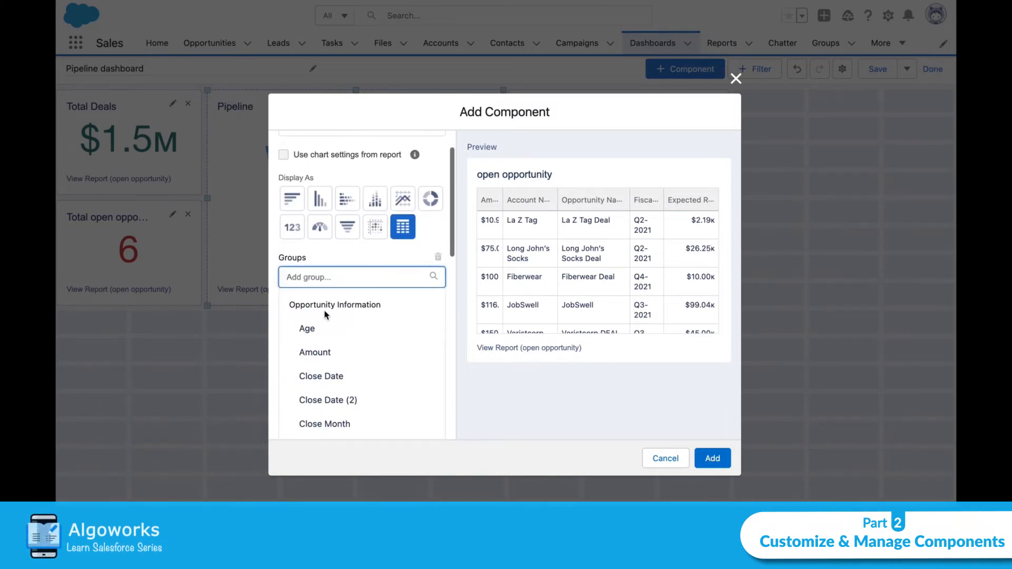
click(332, 350)
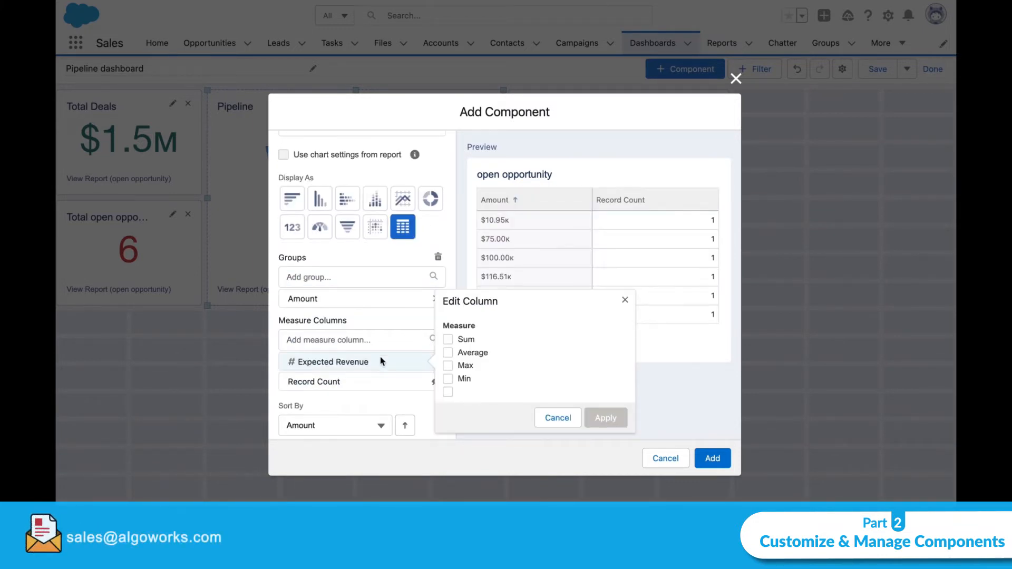
Add the sum of Expected Revenue as a measure column and Opportunity Name as a second group in the table.
click(449, 339)
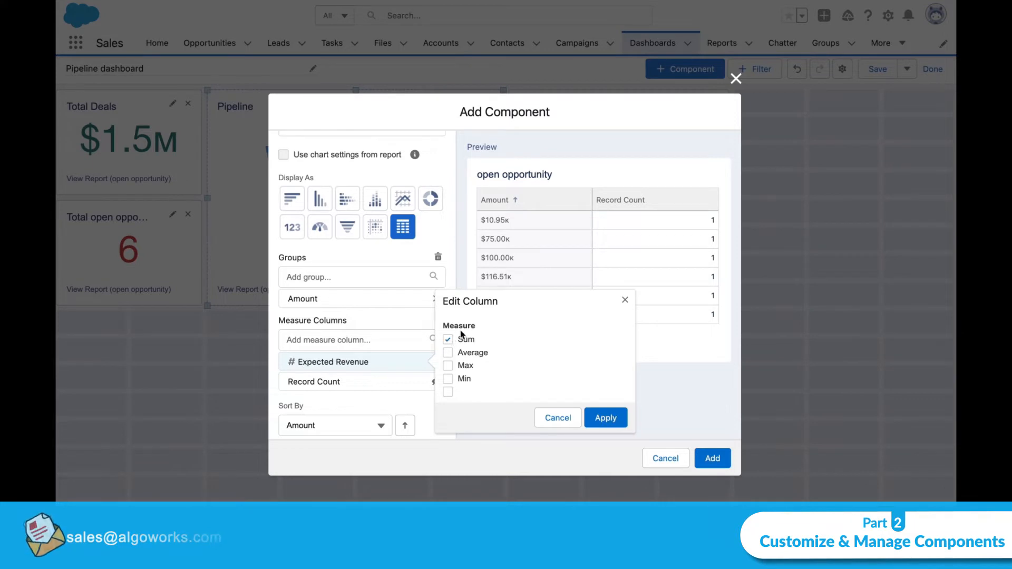
click(604, 417)
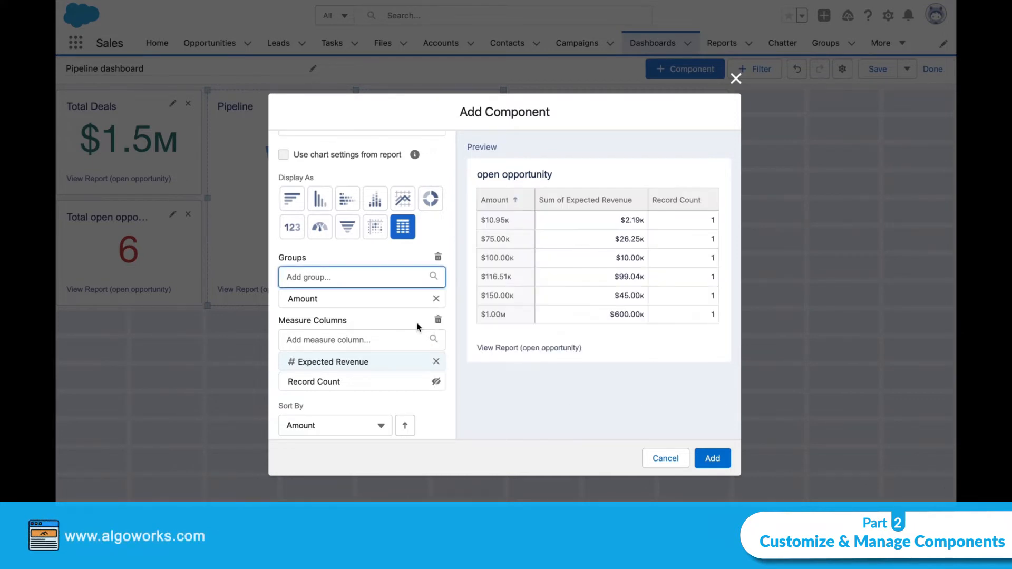
click(385, 272)
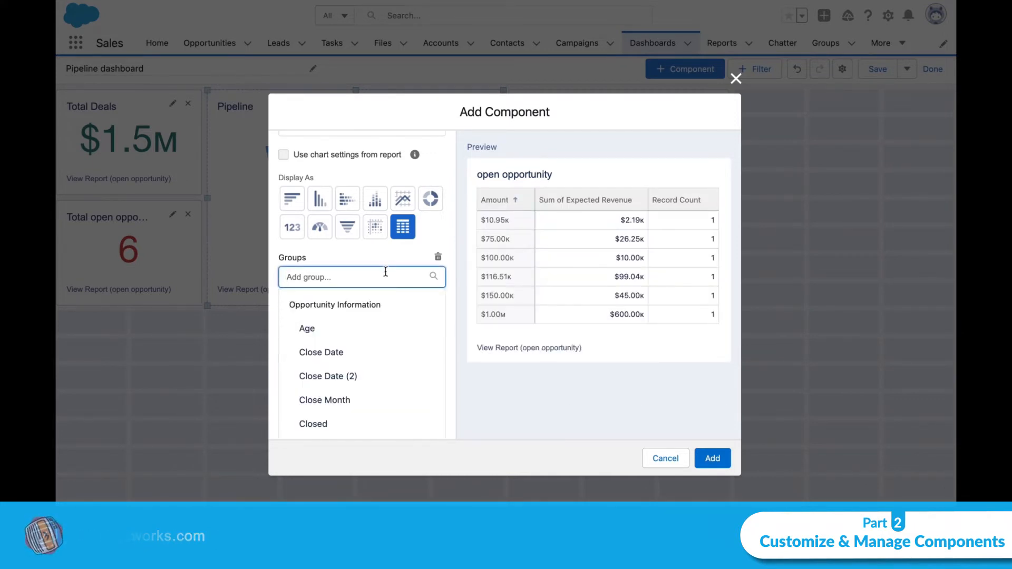
text(Opp)
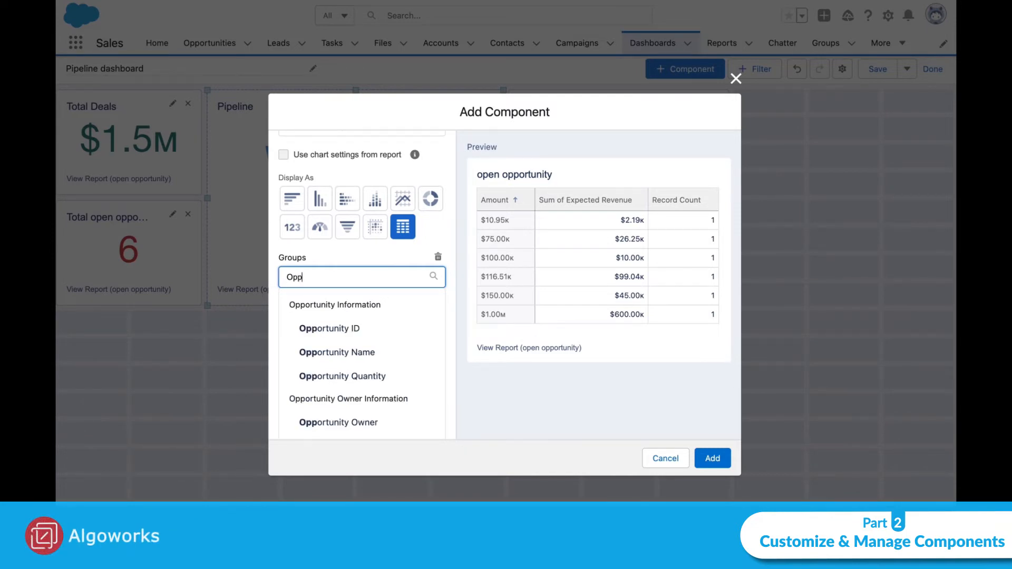
click(371, 351)
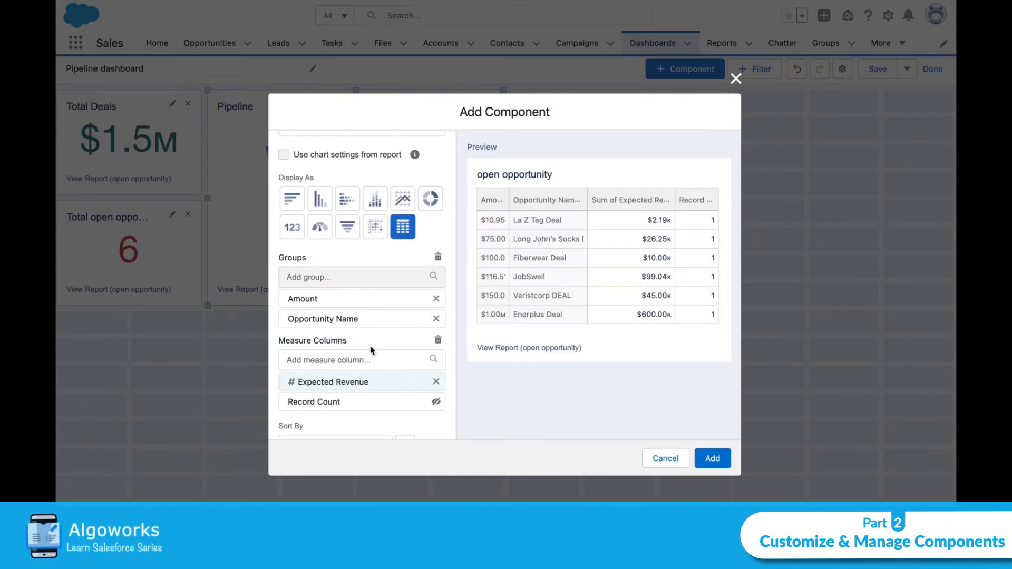
Reorder the table's groups so Opportunity Name comes before Amount, and sort Amount in descending order.
drag(375, 319, 372, 295)
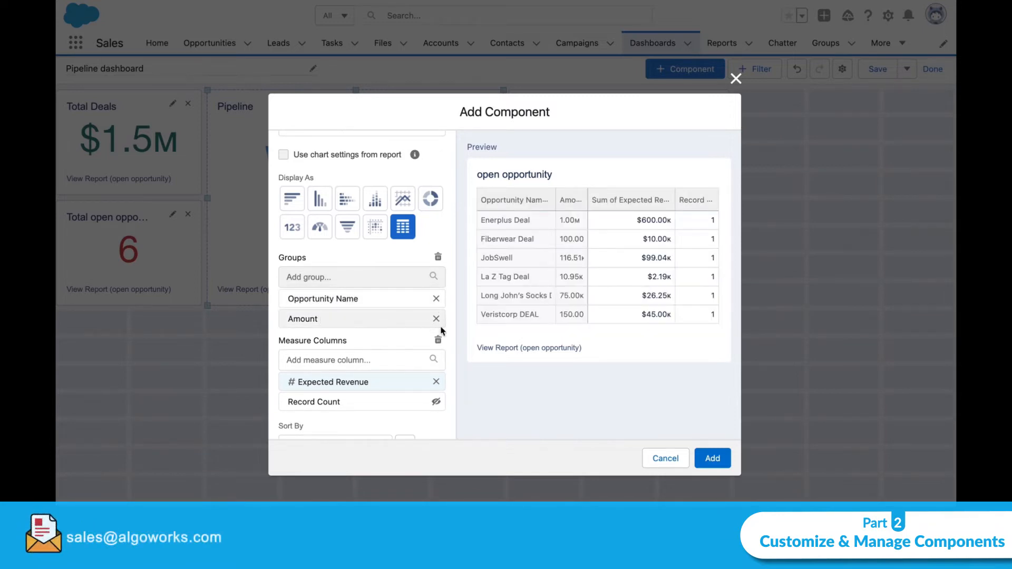
scroll(368, 348, down, 5)
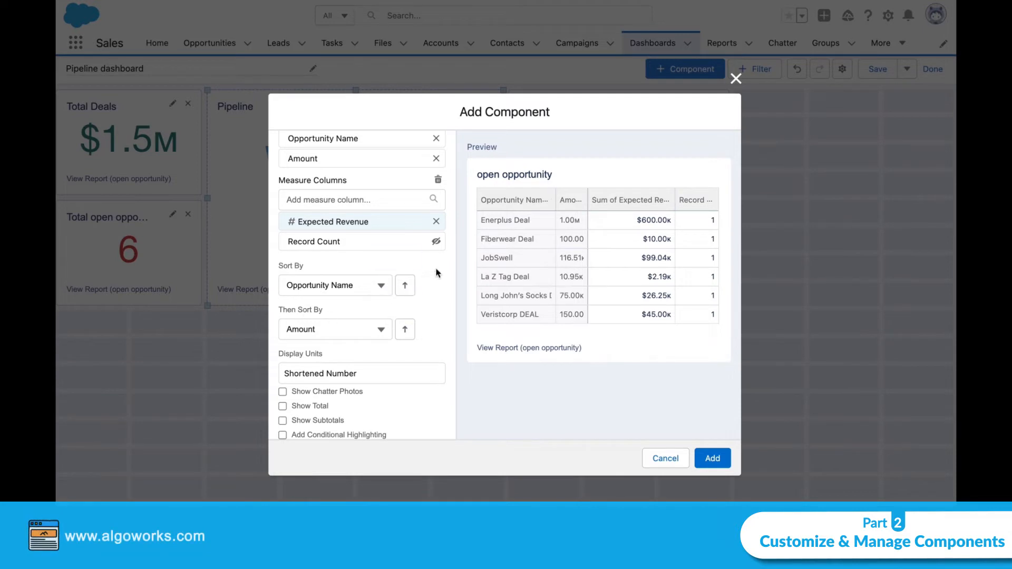
click(404, 329)
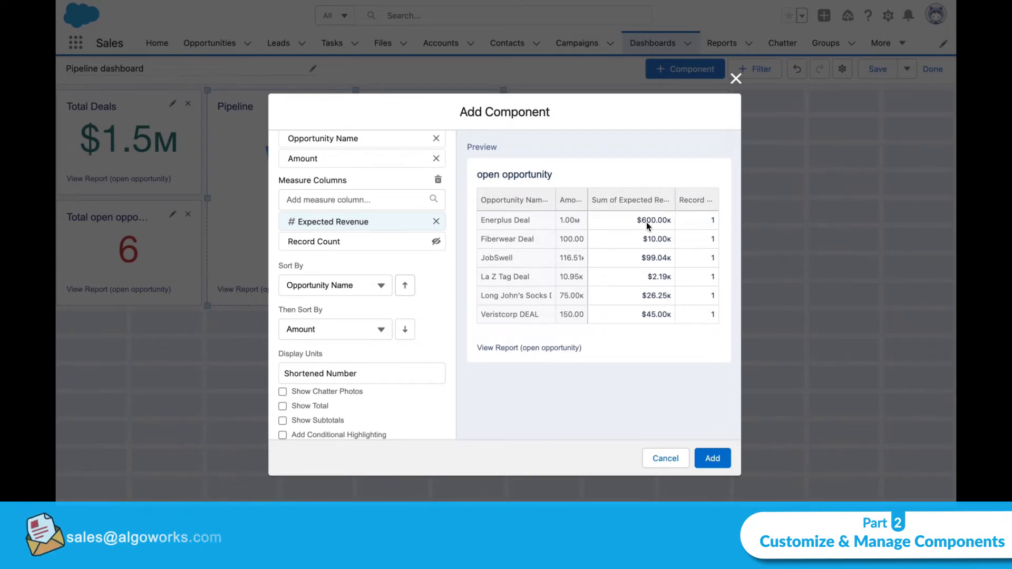
Title the table component "Top Deals" and add it to the dashboard.
scroll(425, 364, down, 10)
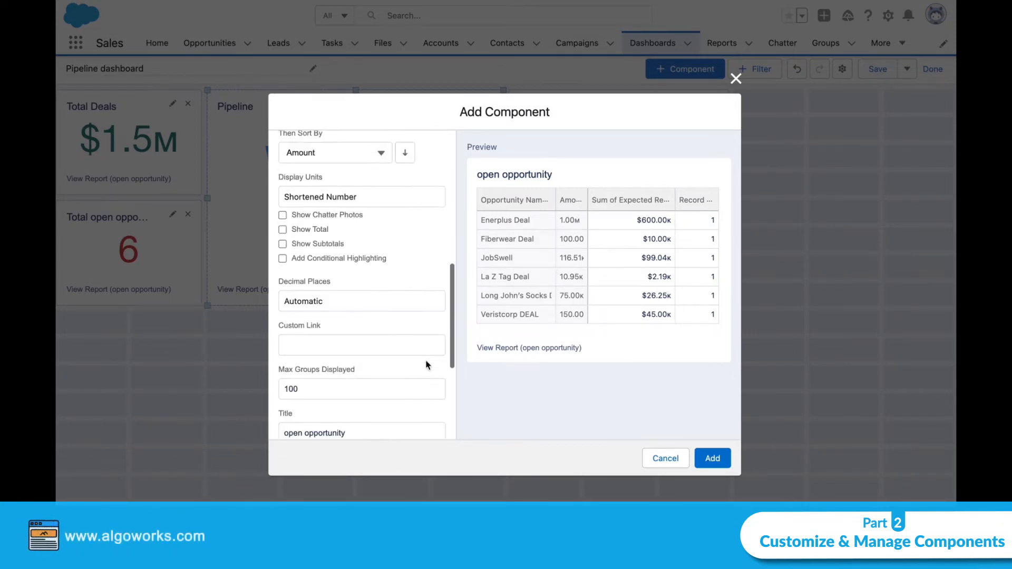
click(330, 258)
key(ctrl+a)
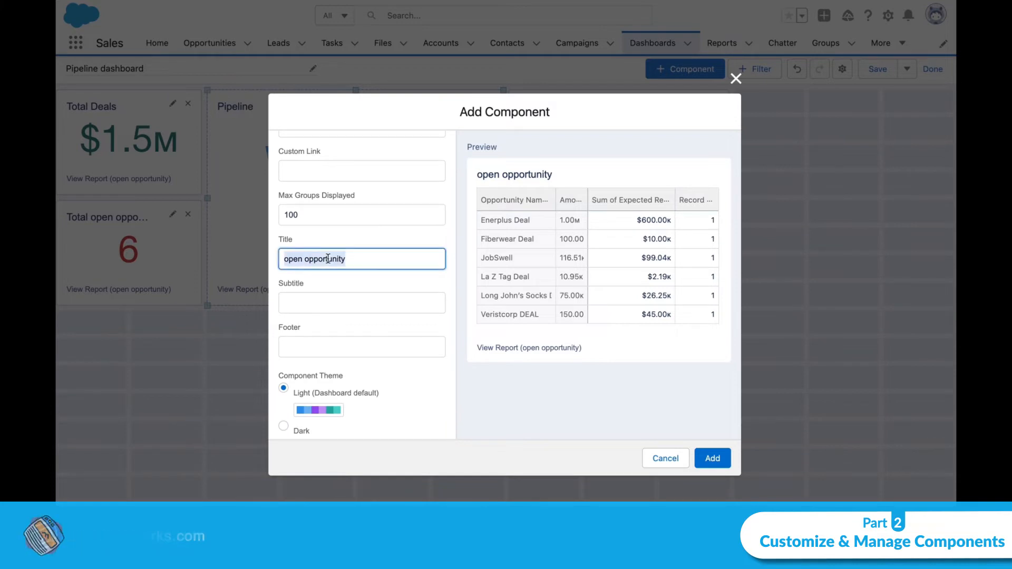
key(BackSpace)
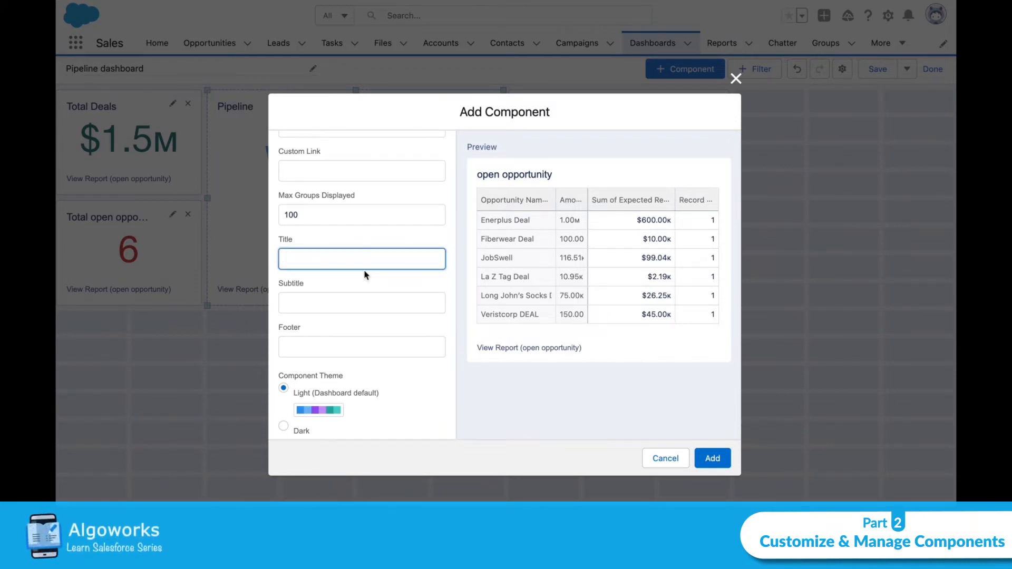
text(To)
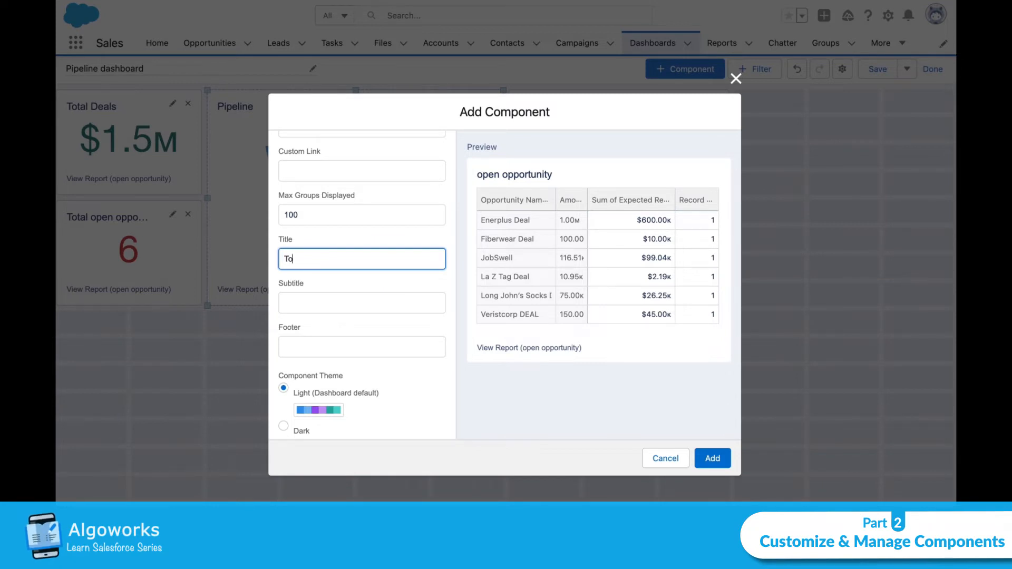
text(p Deals)
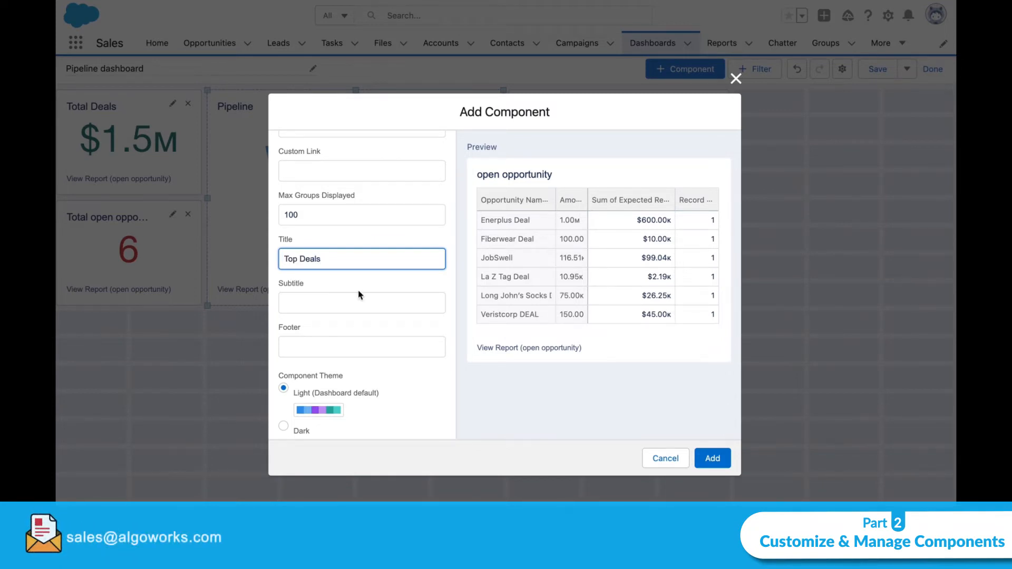
click(712, 459)
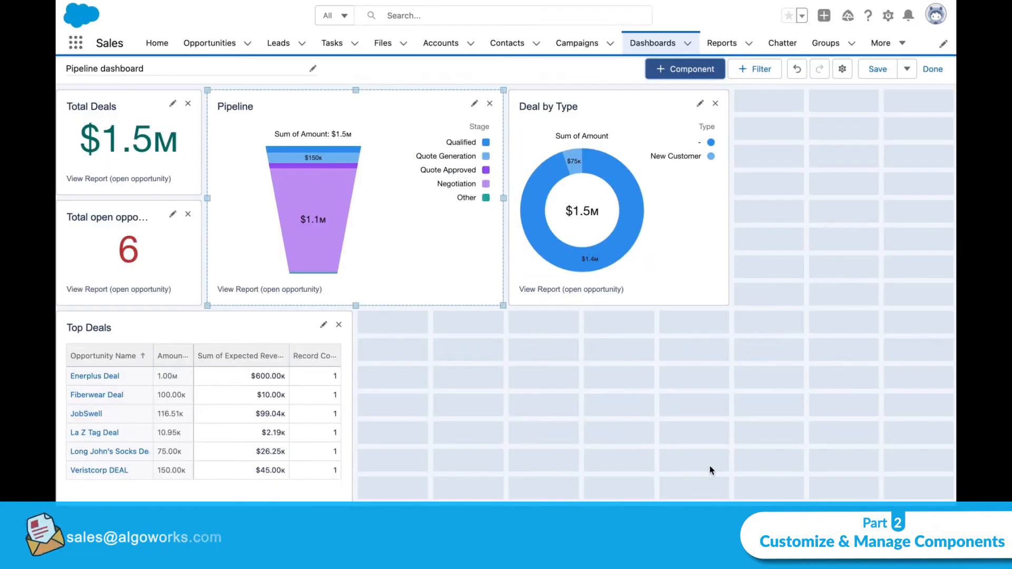
Move the Top Deals table to the same row as Deal by Type and narrow it to three grid columns beside that chart.
click(280, 320)
drag(353, 311, 769, 169)
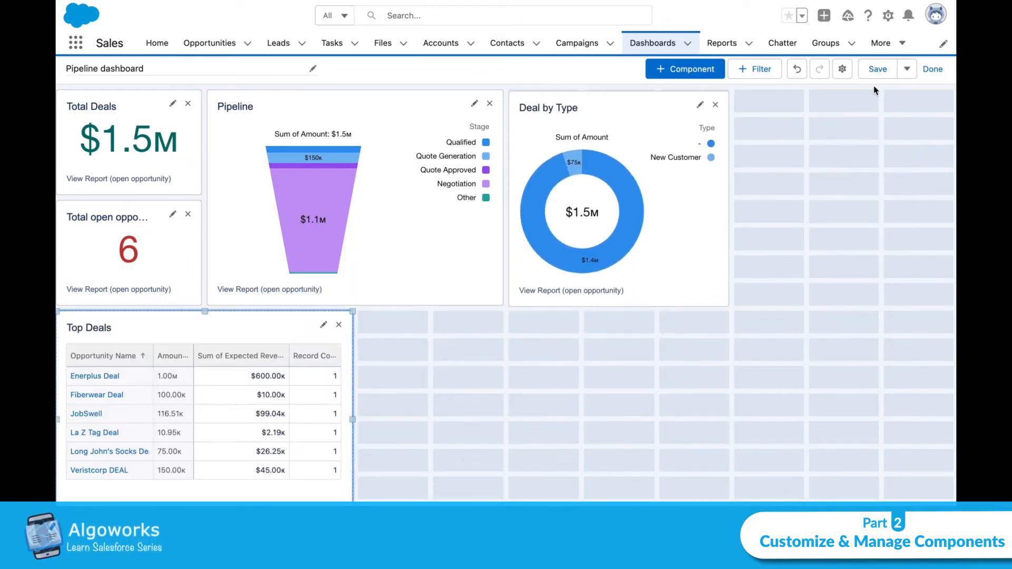
drag(266, 334, 927, 113)
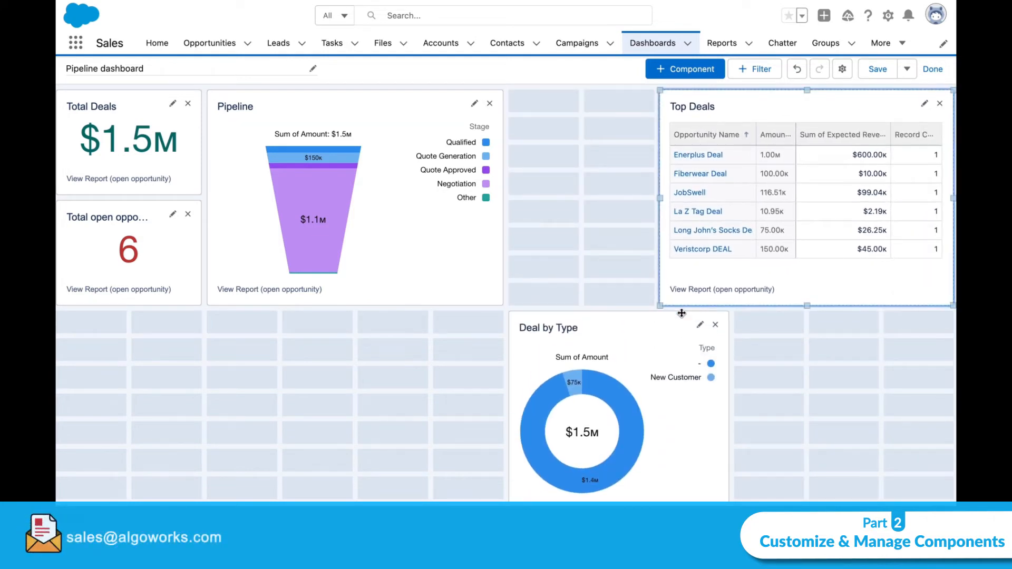
drag(659, 307, 739, 277)
drag(844, 278, 846, 307)
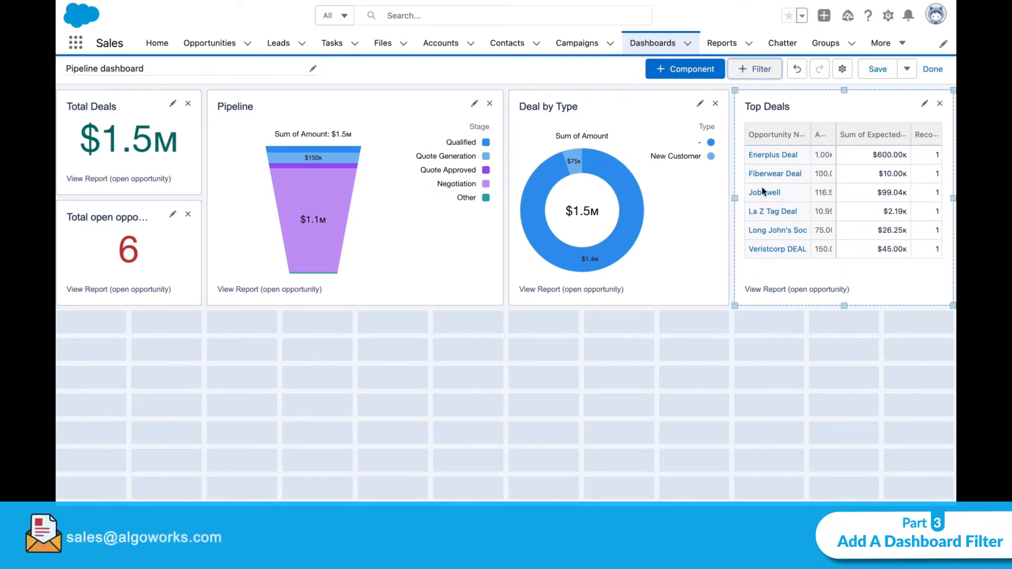
Start a dashboard filter on the Probability (%) field.
click(759, 69)
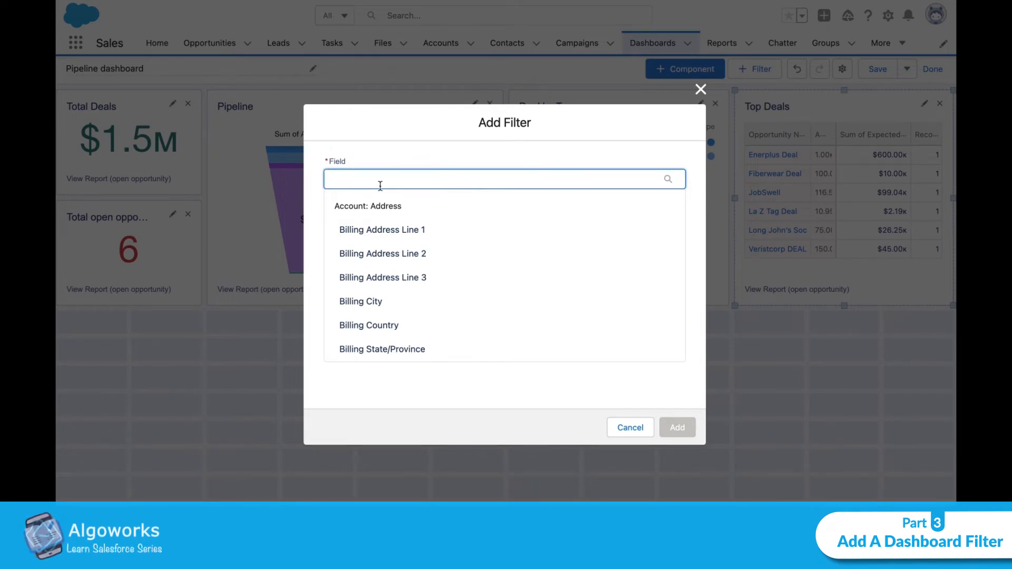
text(Pop)
key(BackSpace)
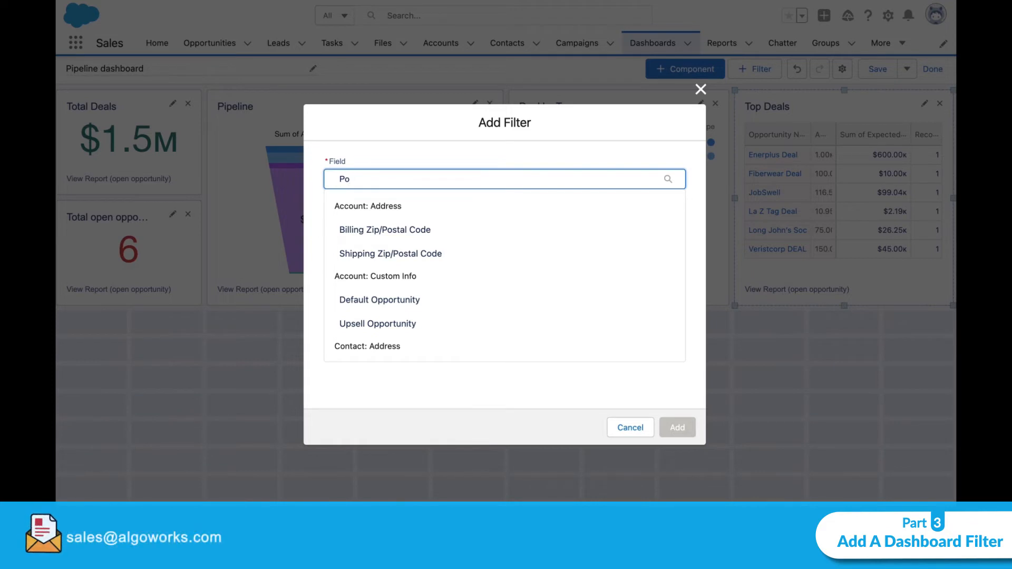
key(BackSpace)
text(rob)
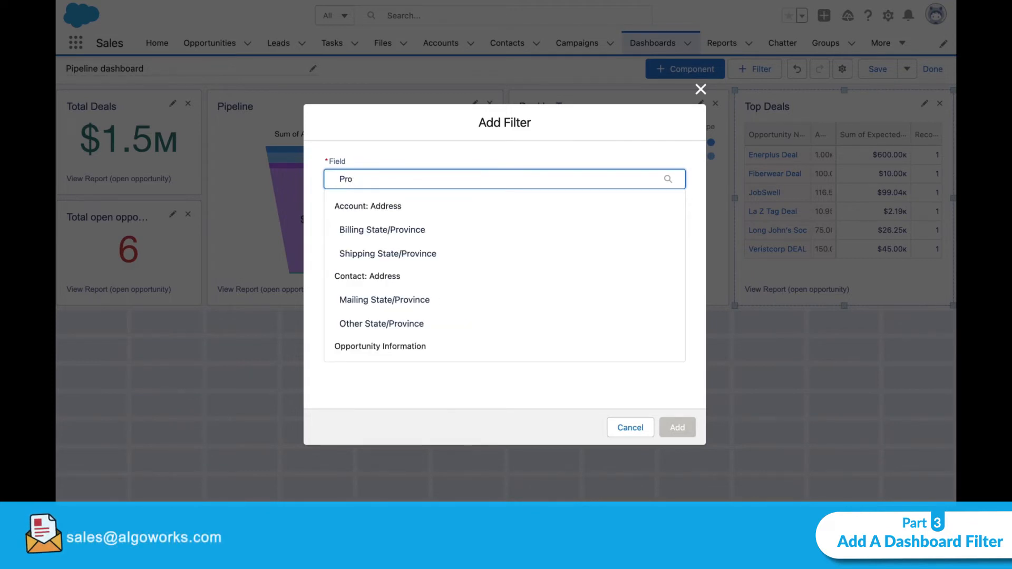
click(362, 236)
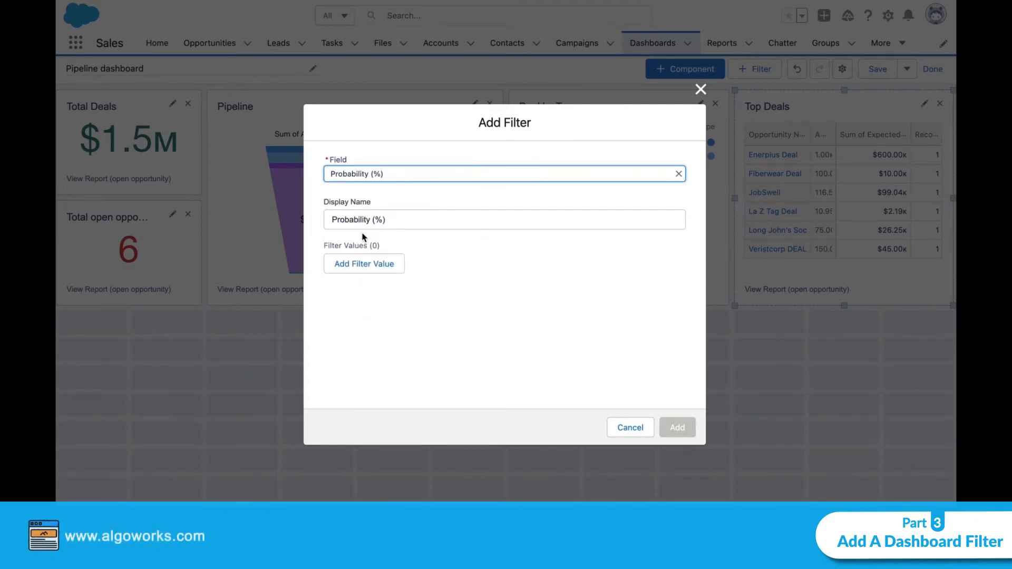
Give the Probability (%) filter two values using the equals operator, 20 and 50.
click(365, 261)
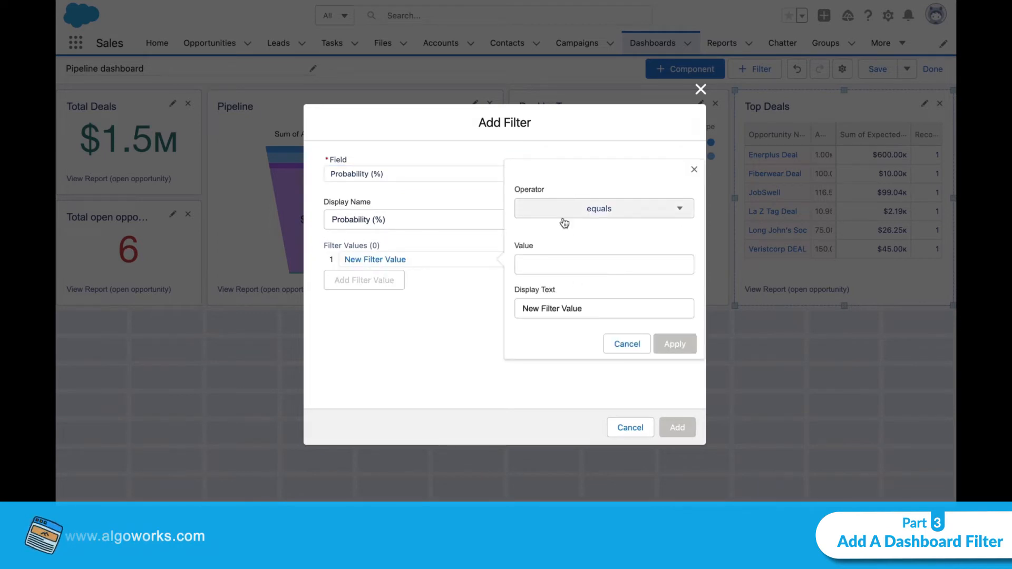
click(552, 271)
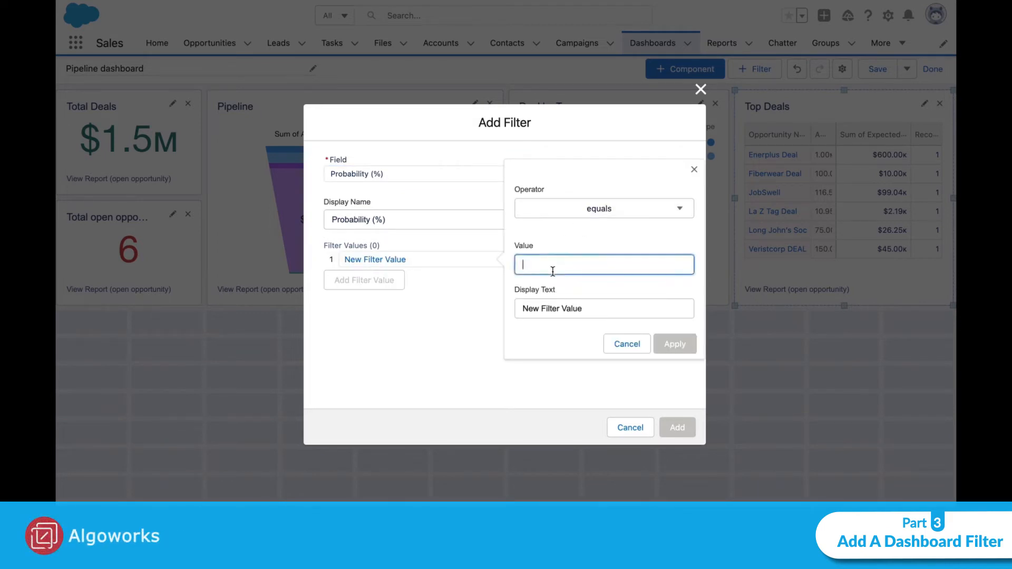
text(20)
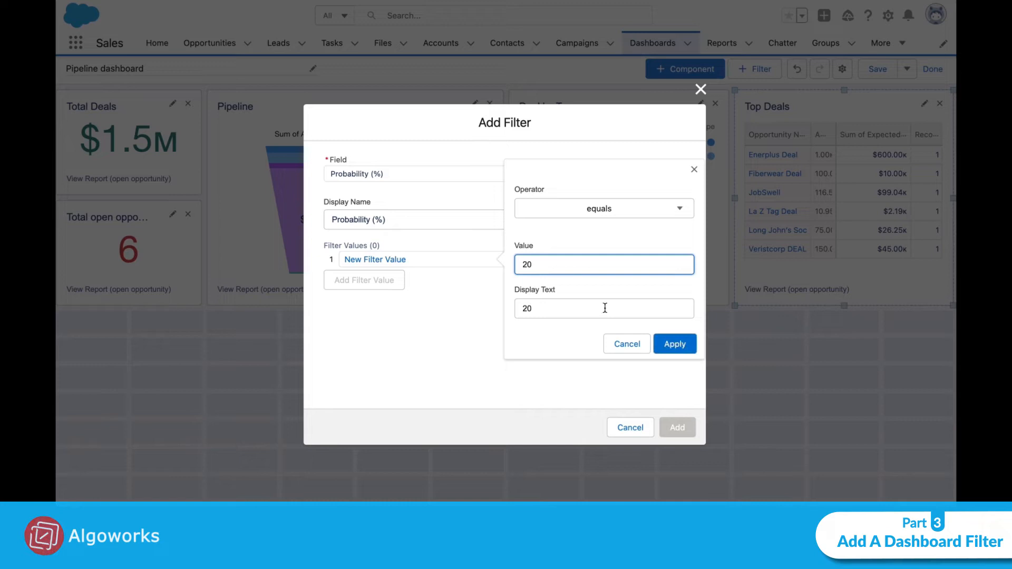
click(675, 343)
click(362, 292)
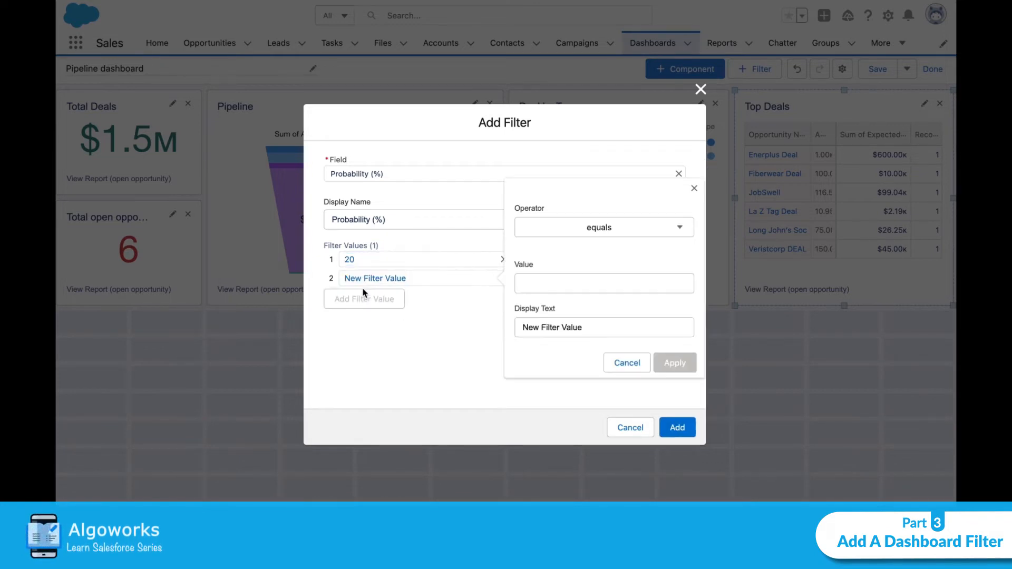
click(589, 282)
text(50)
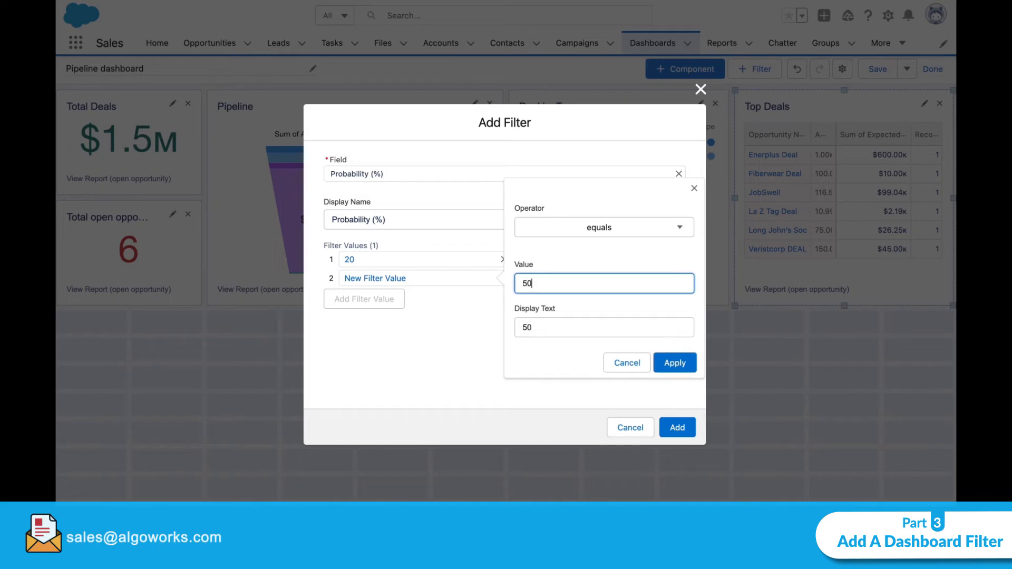
click(685, 363)
Include a third equals value of 80 in the Probability (%) filter and add the filter to the dashboard.
click(335, 304)
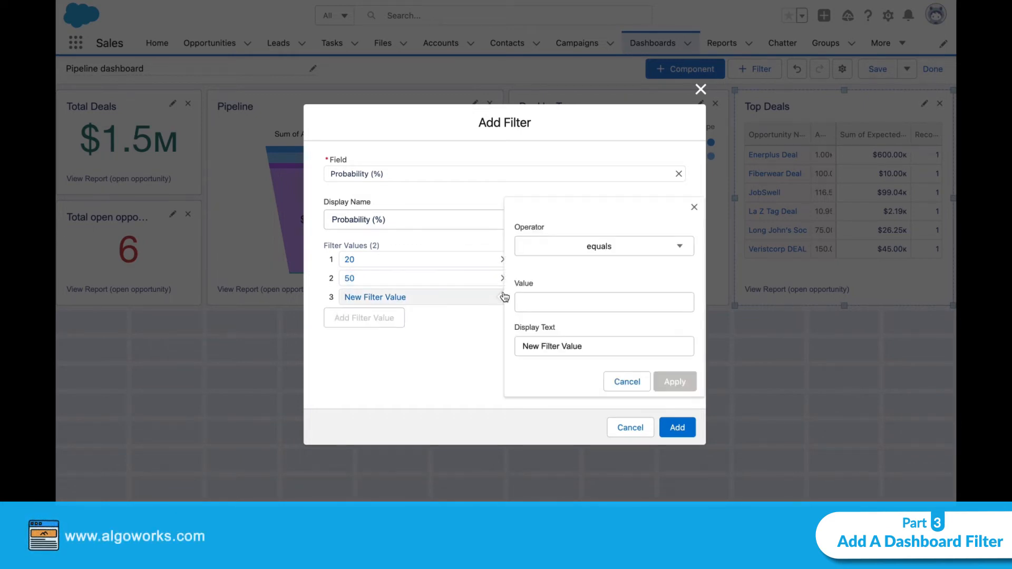
click(541, 296)
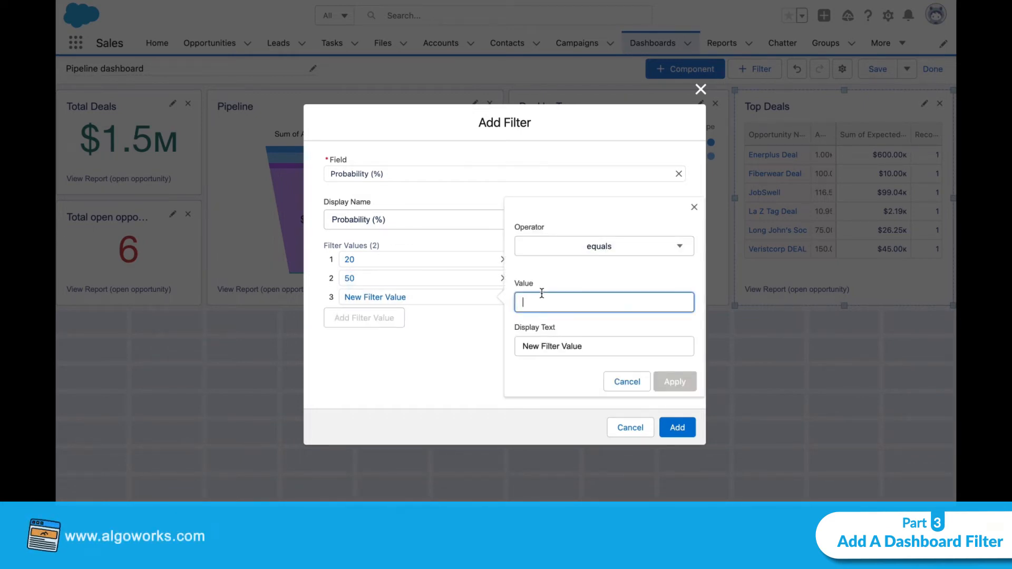
text(80)
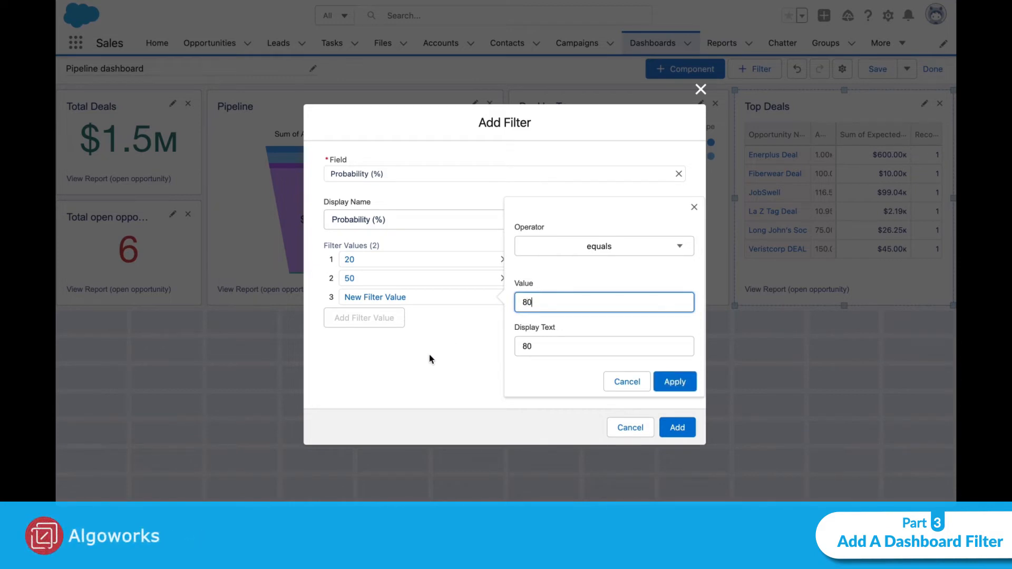
click(674, 381)
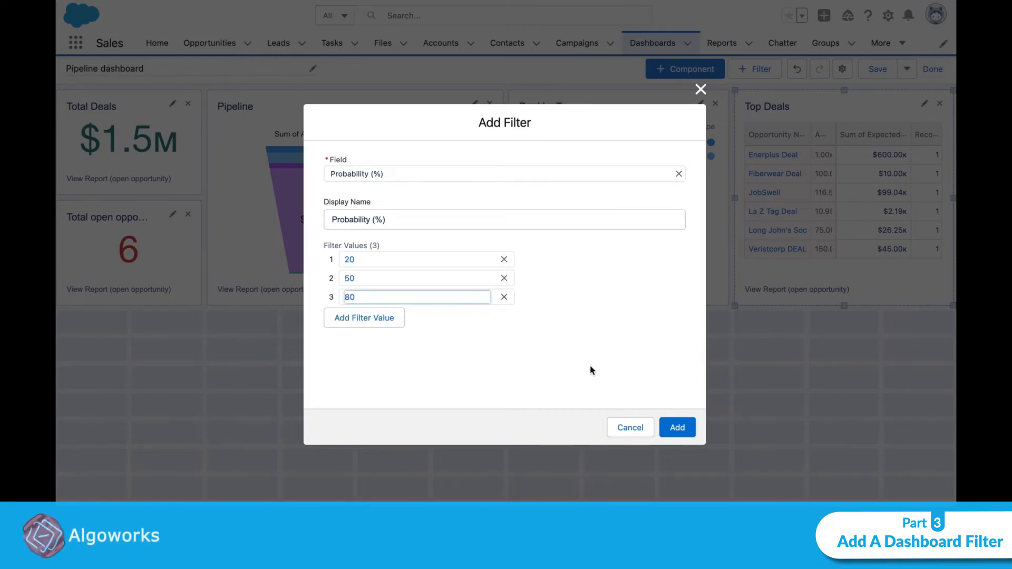
click(682, 433)
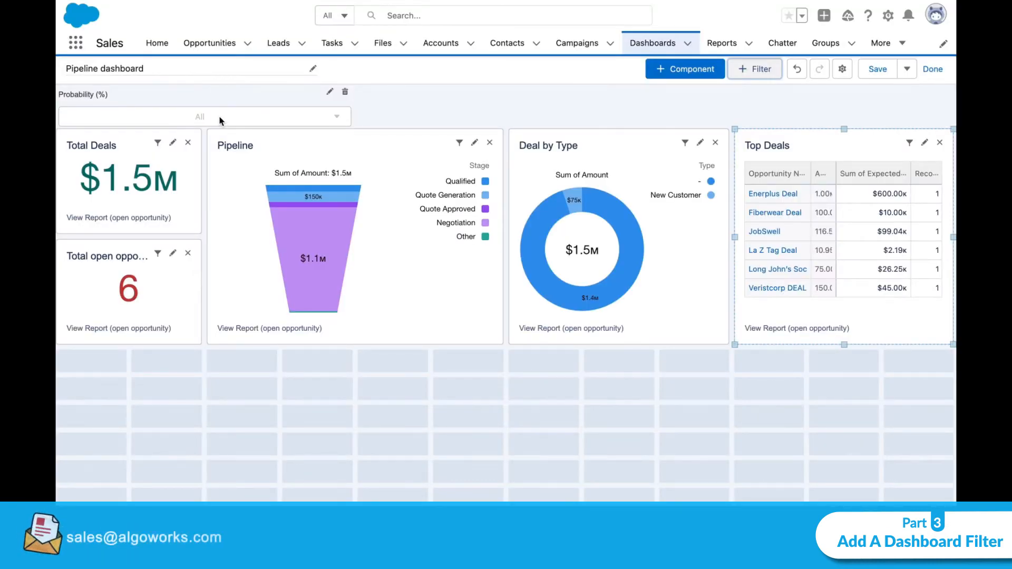
Start a second dashboard filter on the opportunity's Close Date field.
click(774, 75)
text(C)
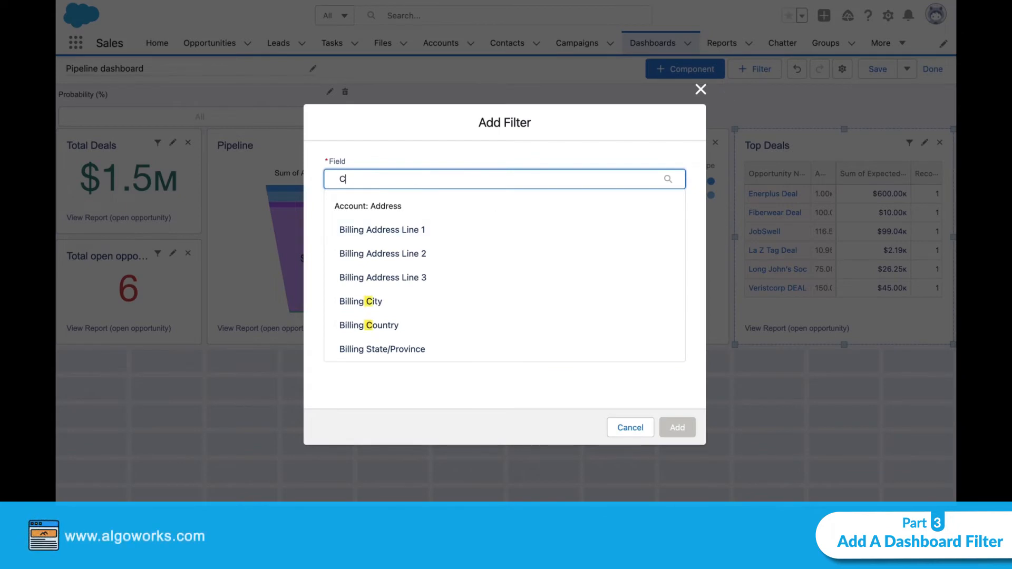
text(lose)
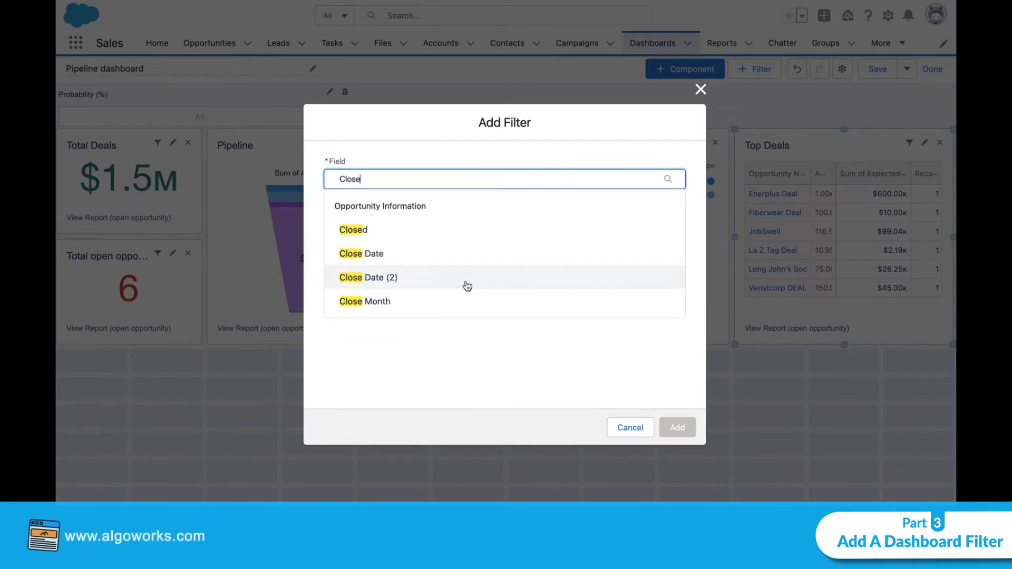
click(434, 254)
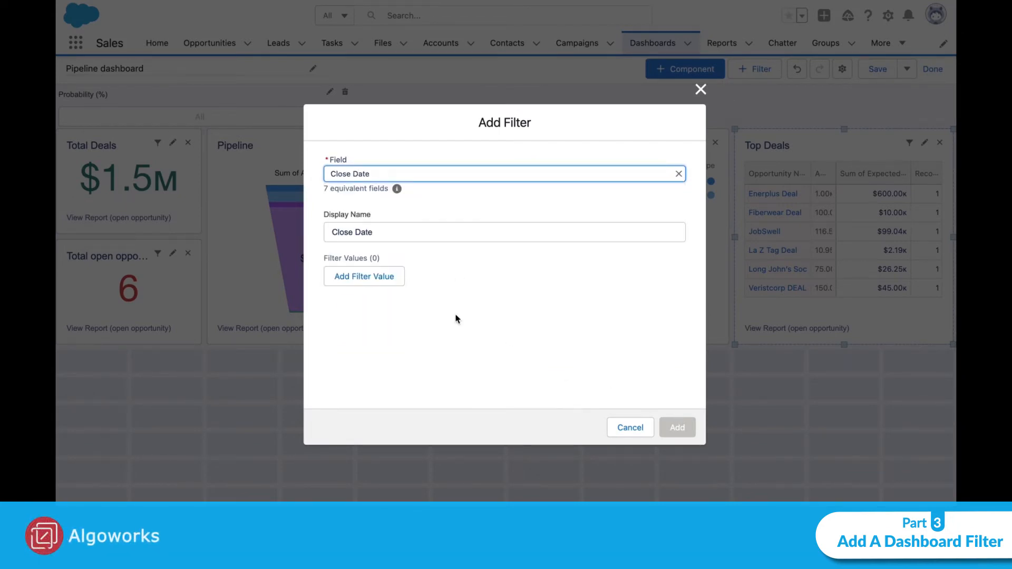
Give the Close Date filter a relative date value that equals Last Week.
click(364, 283)
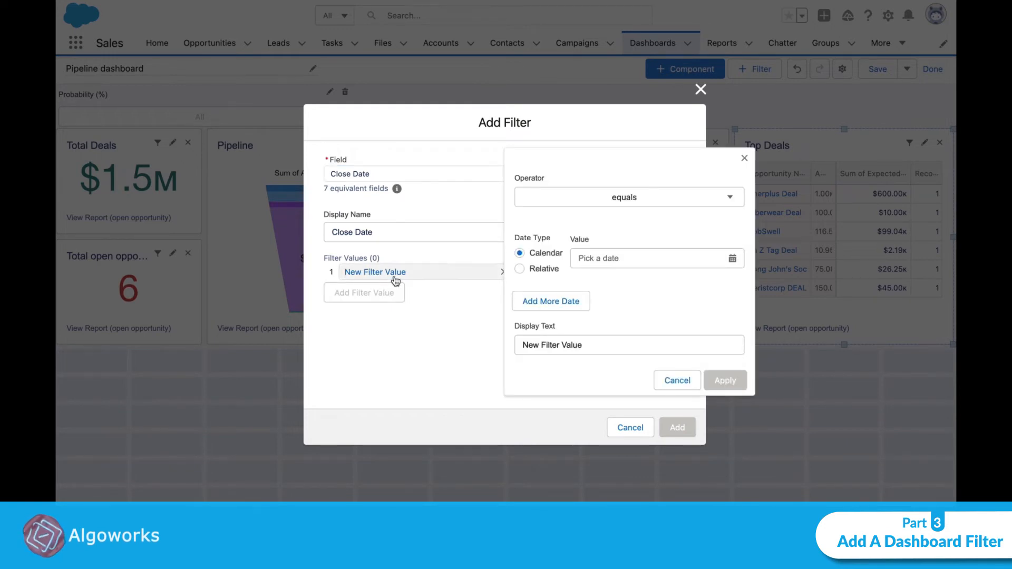
click(519, 269)
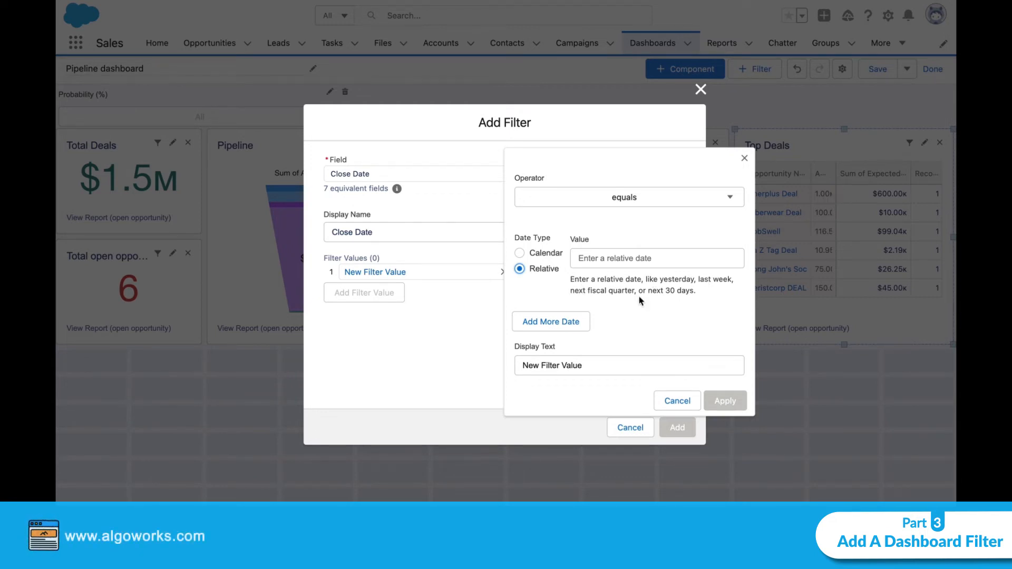
click(610, 257)
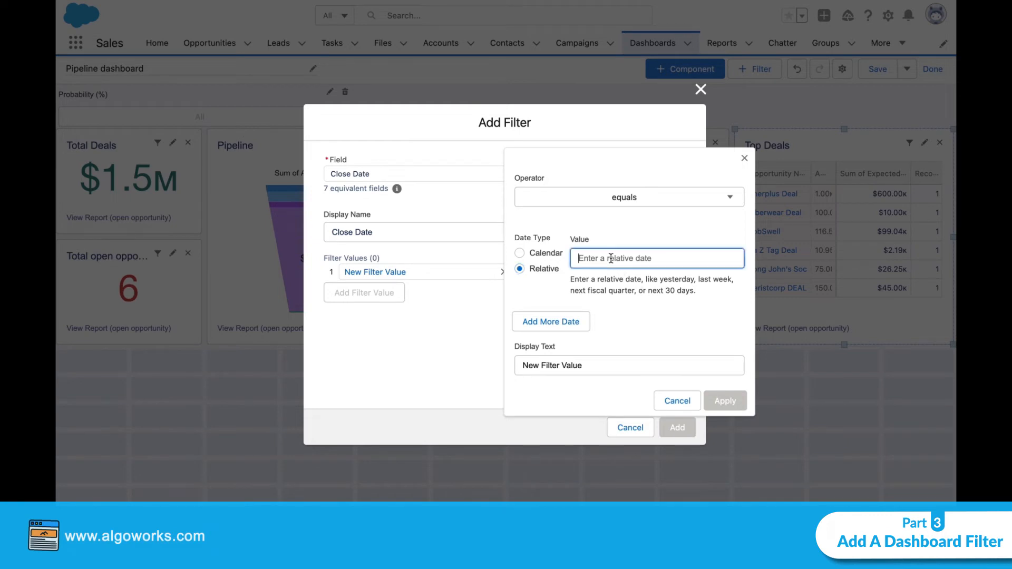
text(LA)
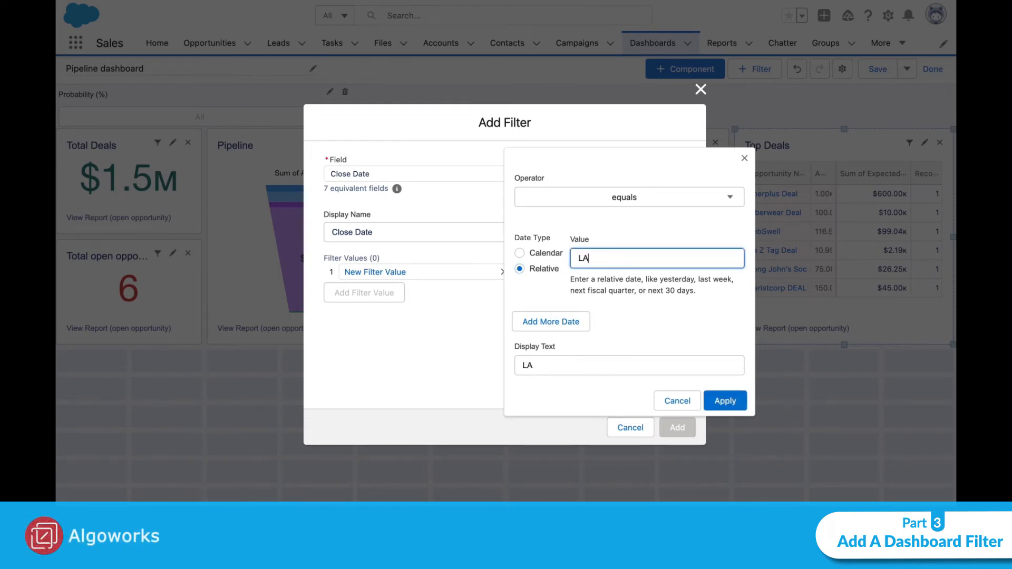
key(BackSpace)
text(ast W)
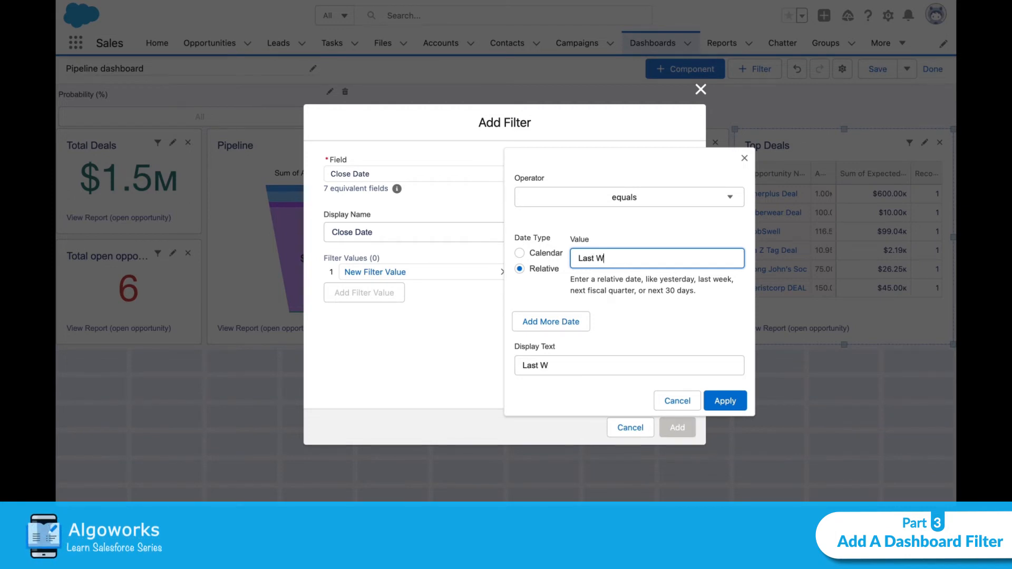
text(eek)
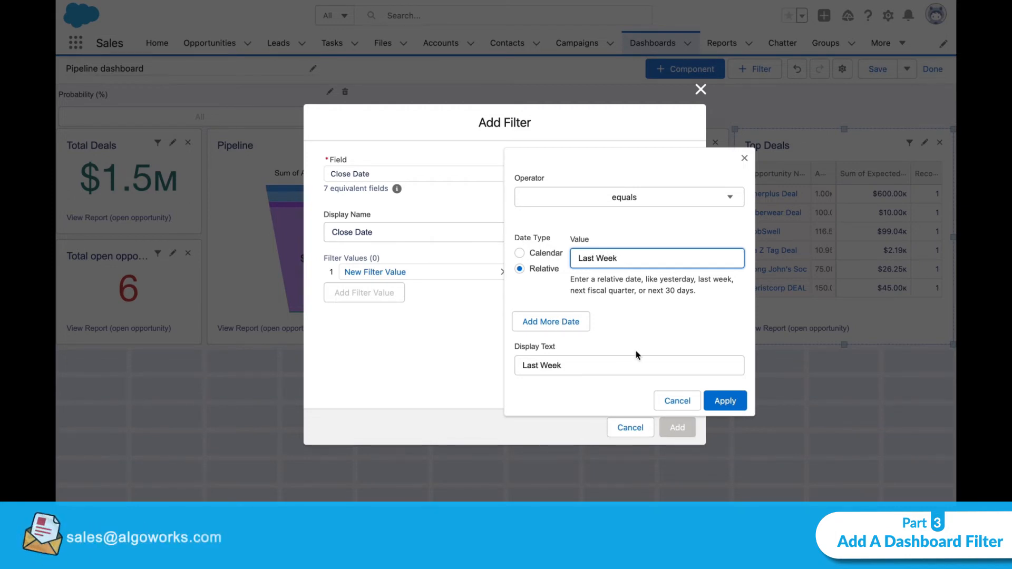
click(722, 401)
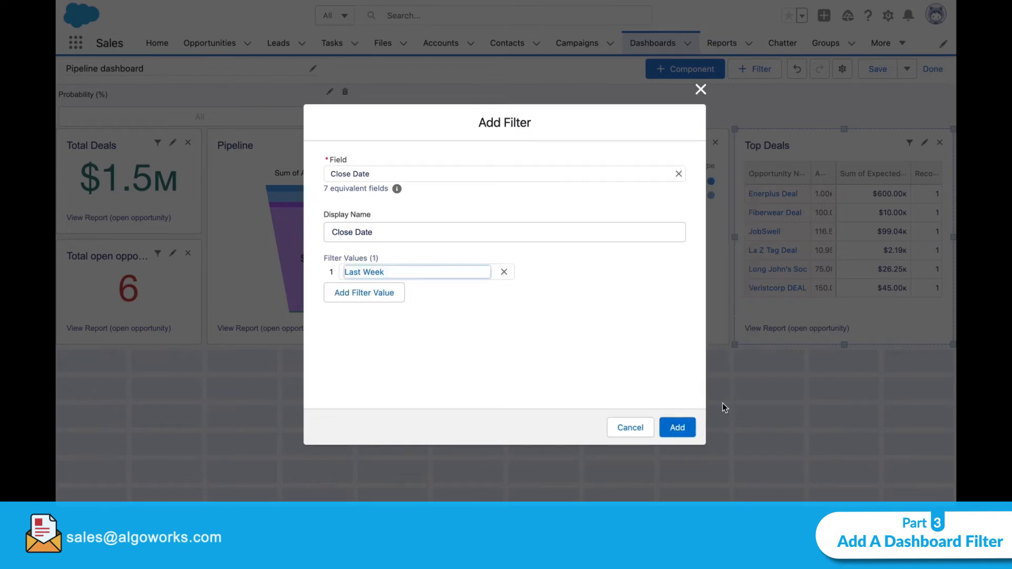
Give the Close Date filter a second relative value that equals Next 30 days.
click(375, 295)
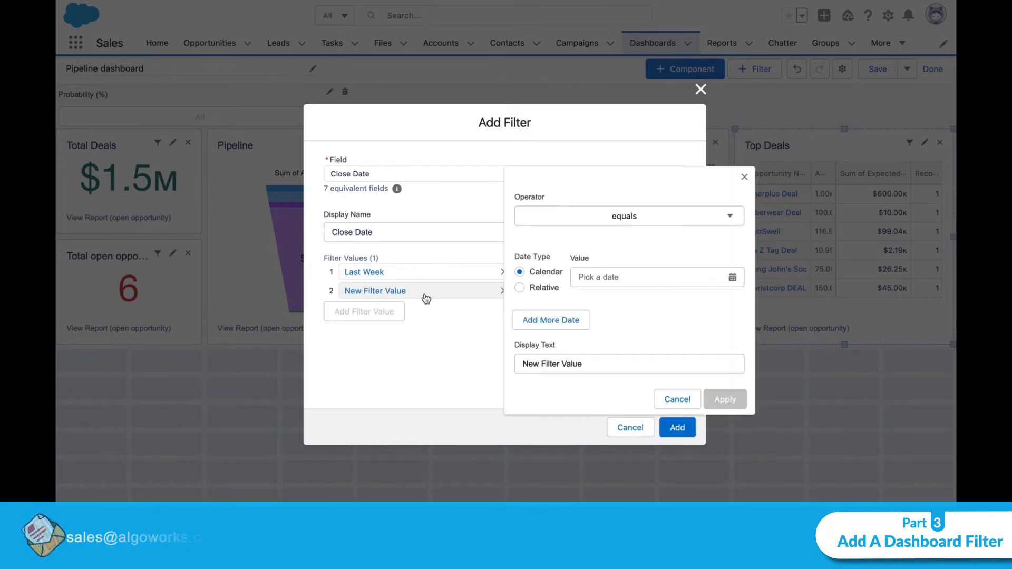
click(520, 289)
click(602, 280)
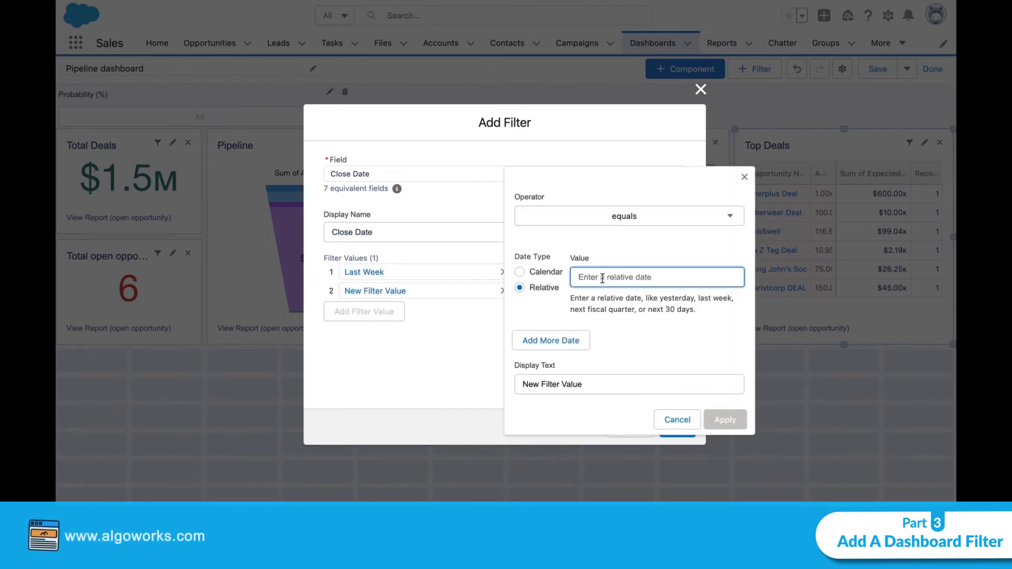
text(N)
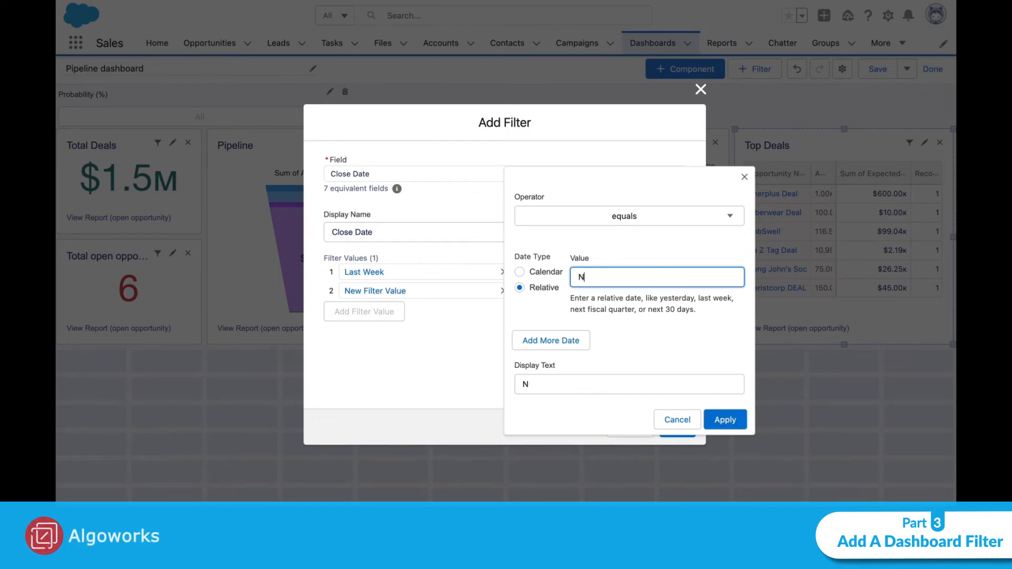
text(ext 30 )
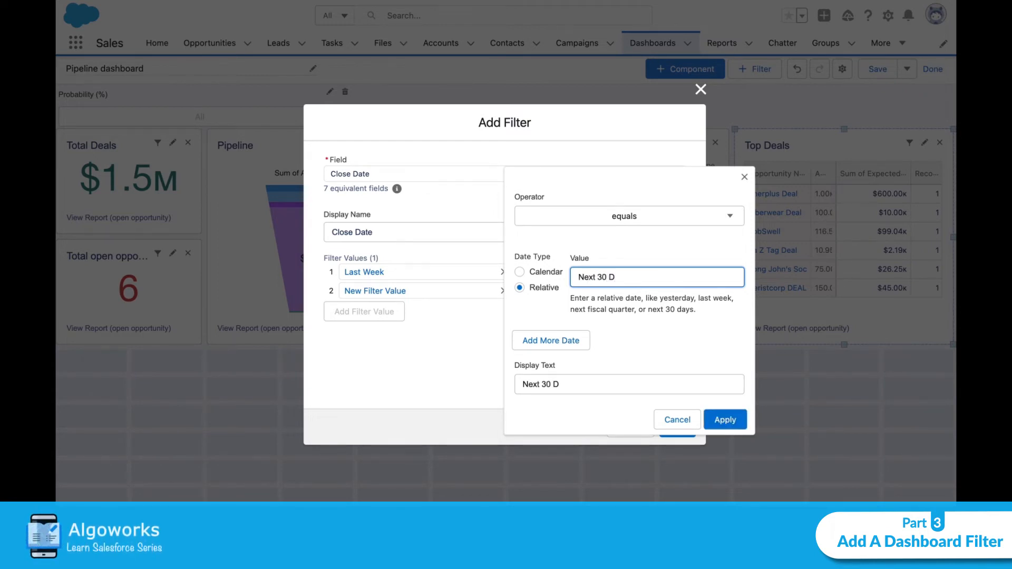
text(days)
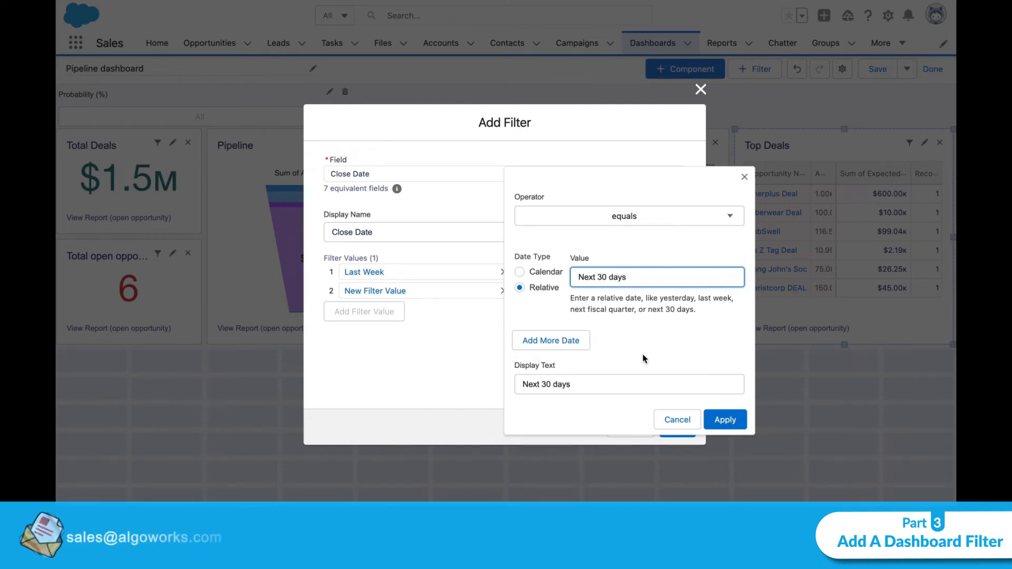
click(725, 419)
Include a third relative value, Next fiscal quarter, in the Close Date filter and add the filter to the dashboard.
click(361, 313)
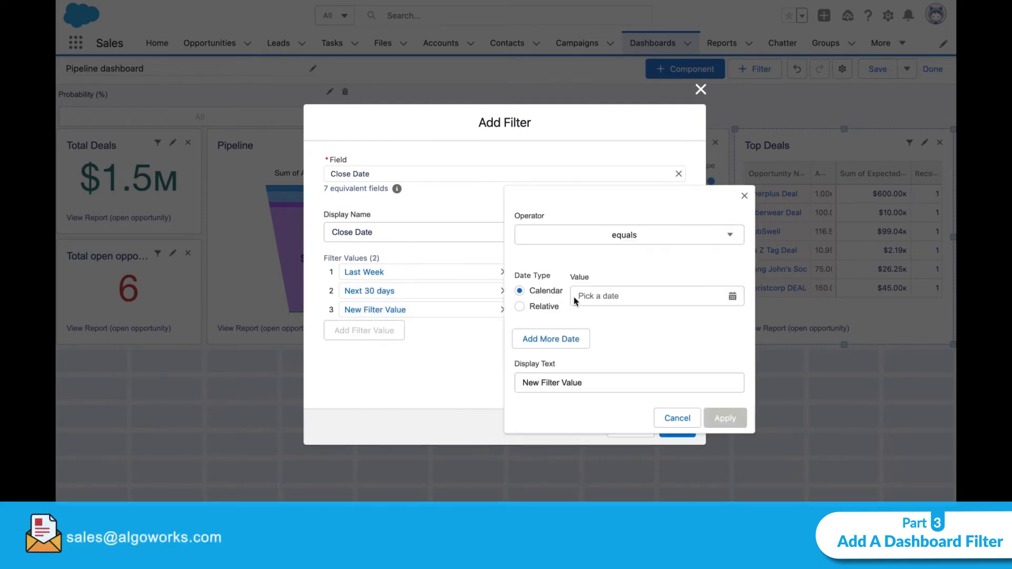
click(520, 307)
click(588, 296)
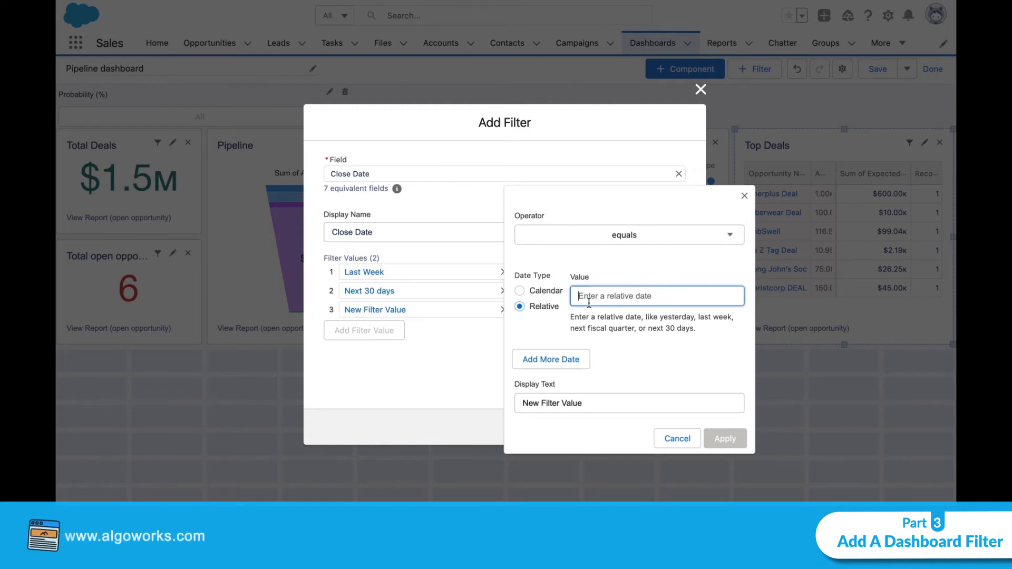
text(n)
key(BackSpace)
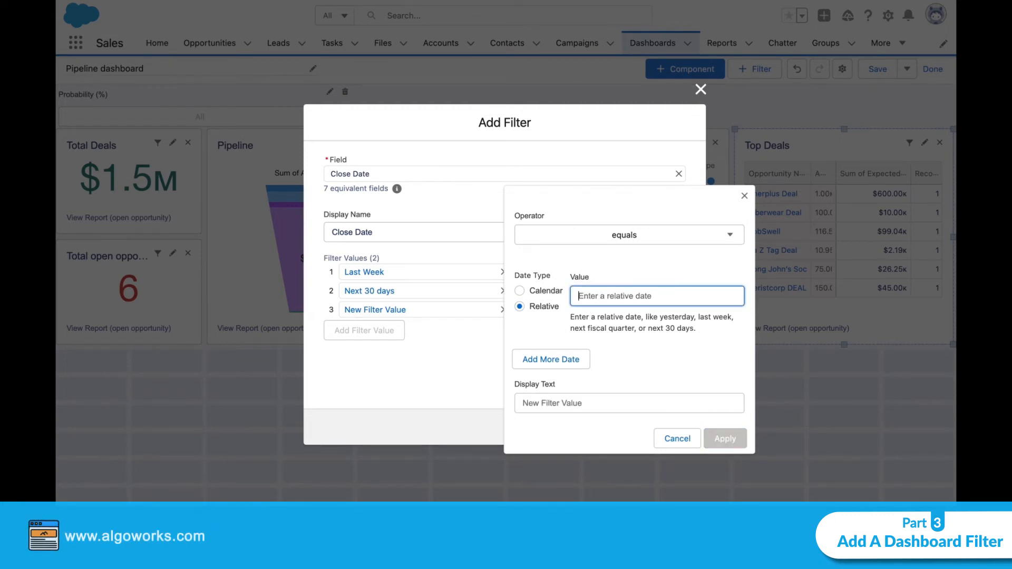
text(Next )
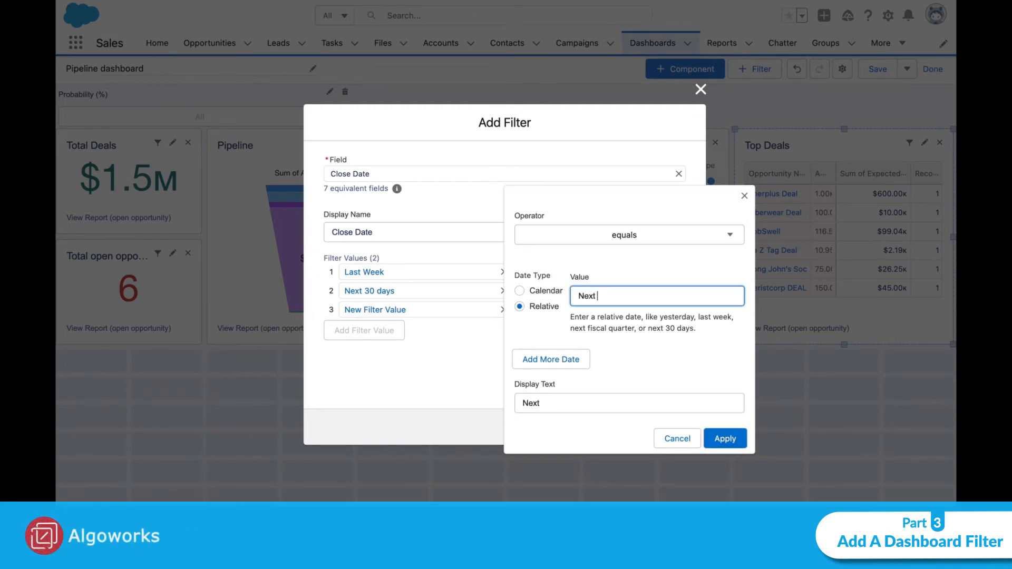
text(fiscal)
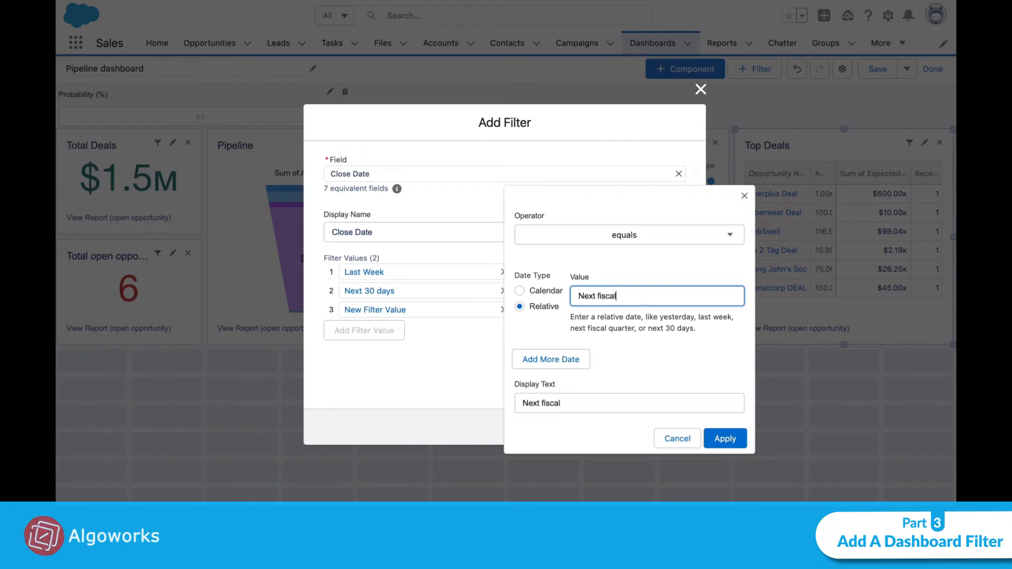
text( quarter)
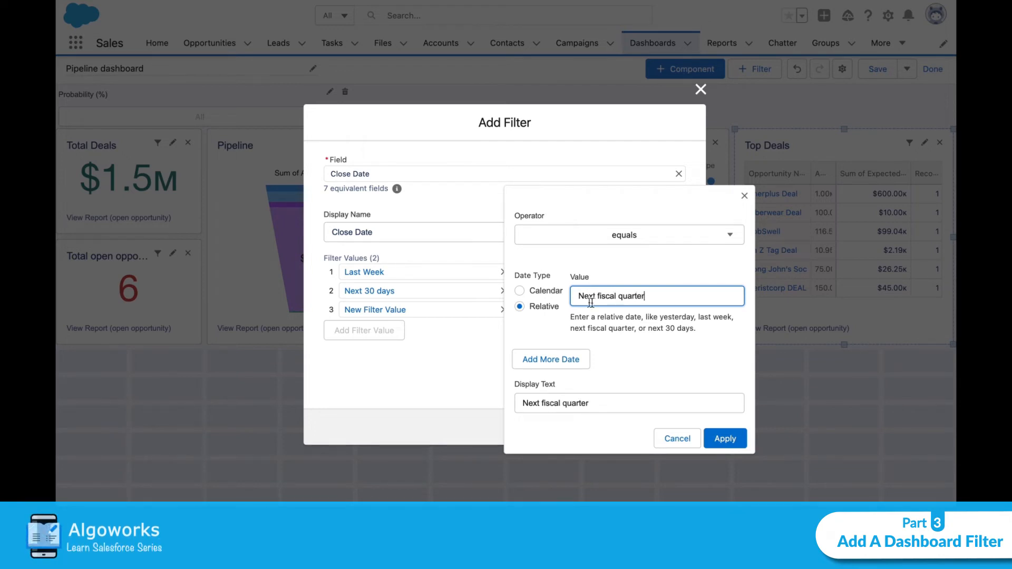
click(725, 439)
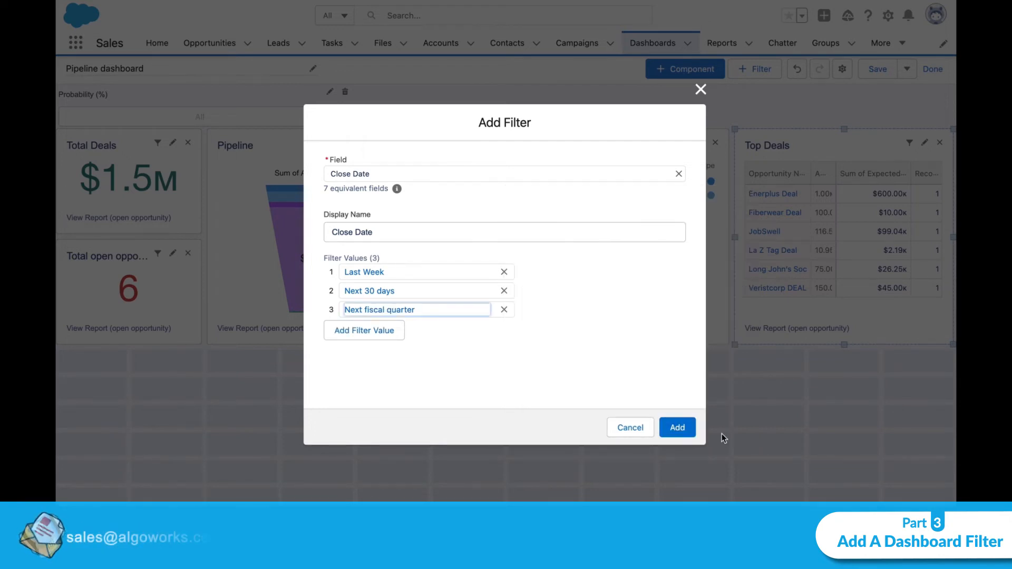
click(676, 426)
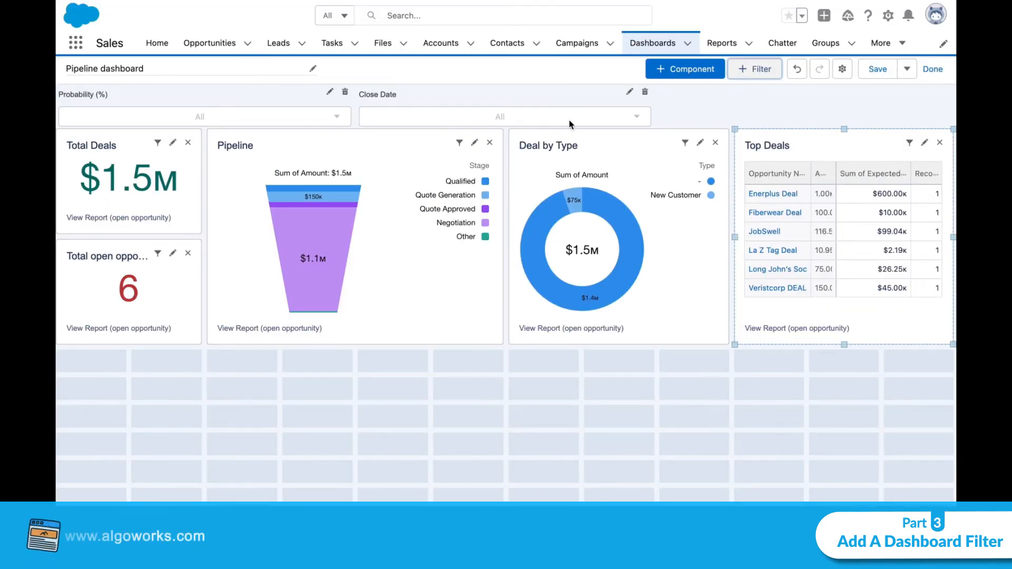
Set the dashboard properties to the Dark theme with the Ocean palette and save them.
click(842, 70)
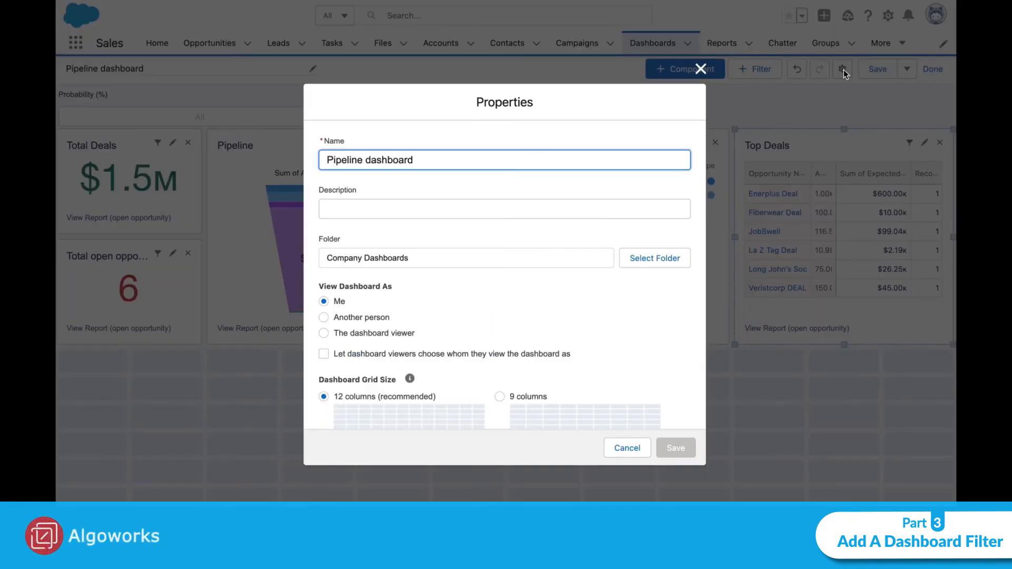
scroll(421, 306, down, 1)
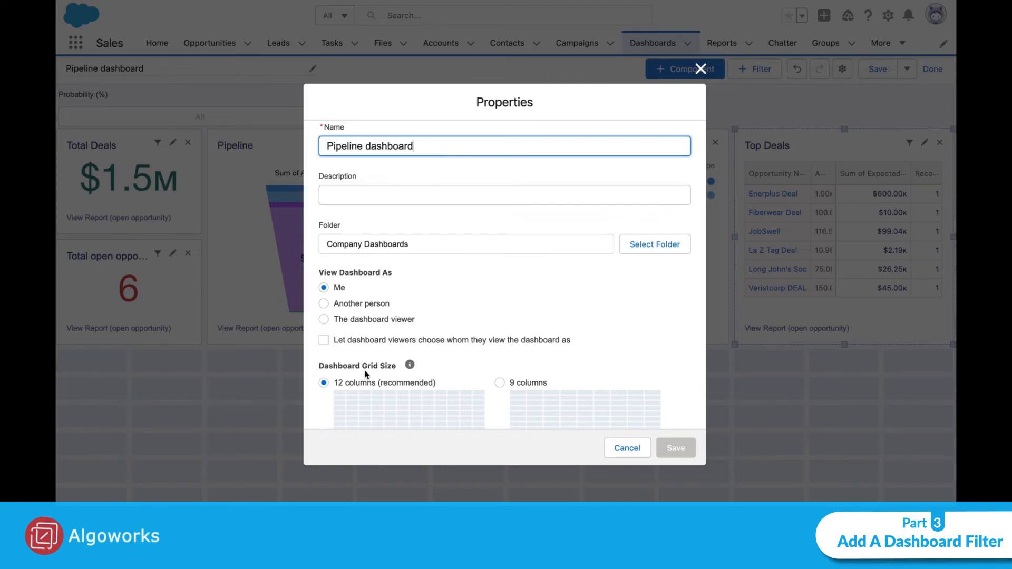
scroll(365, 374, down, 5)
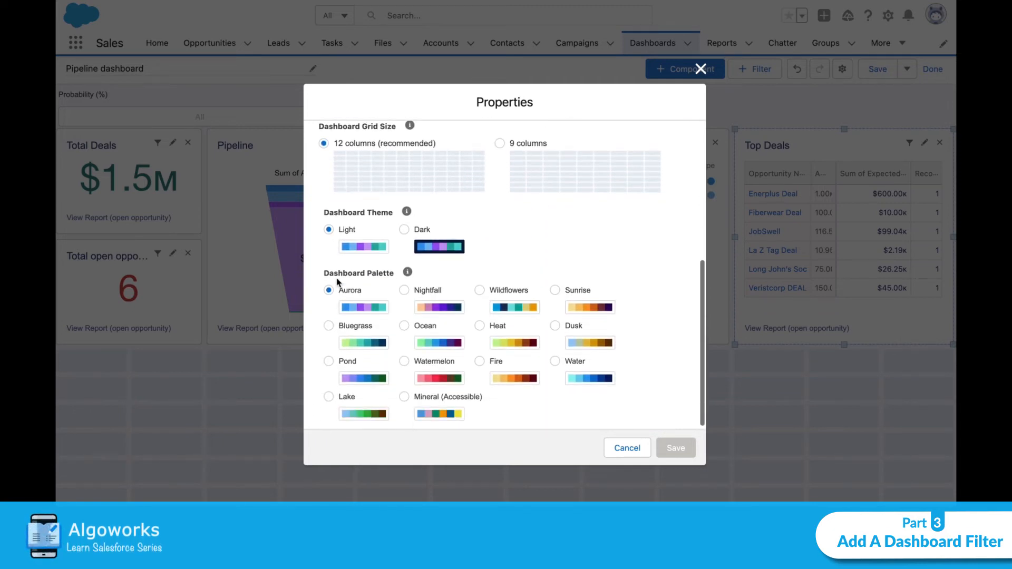
scroll(369, 279, down, 1)
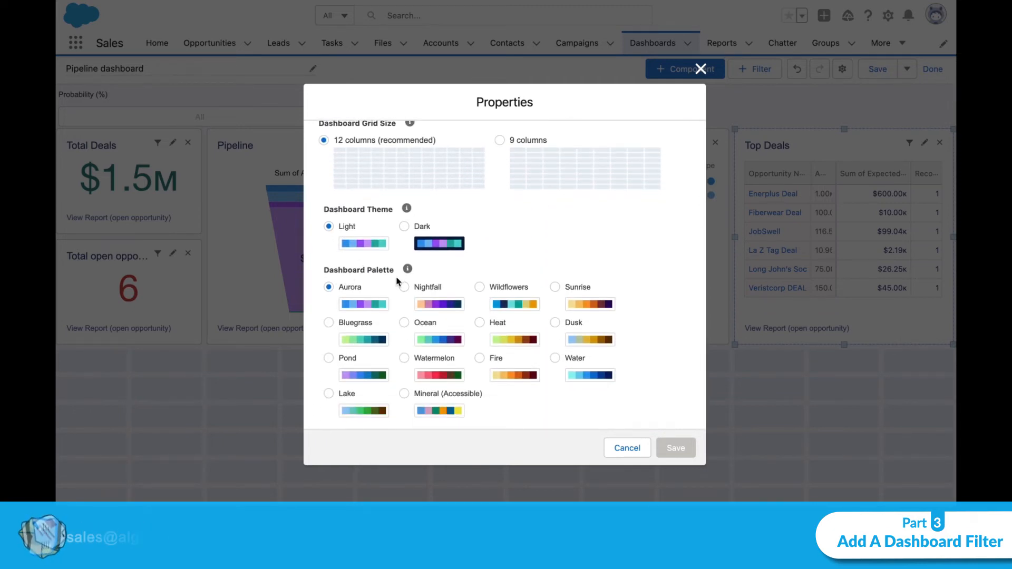
click(405, 227)
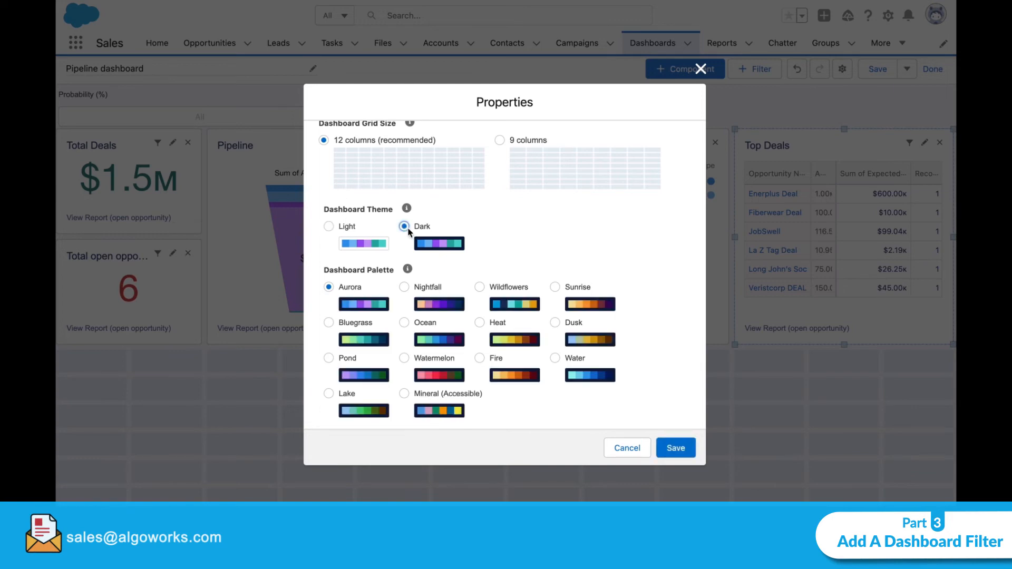
click(403, 324)
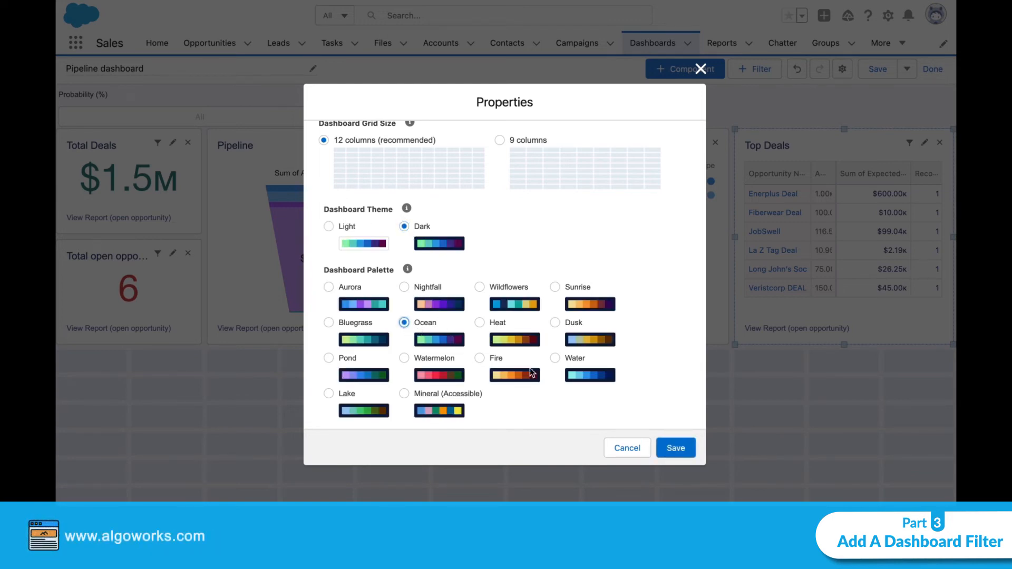
click(676, 448)
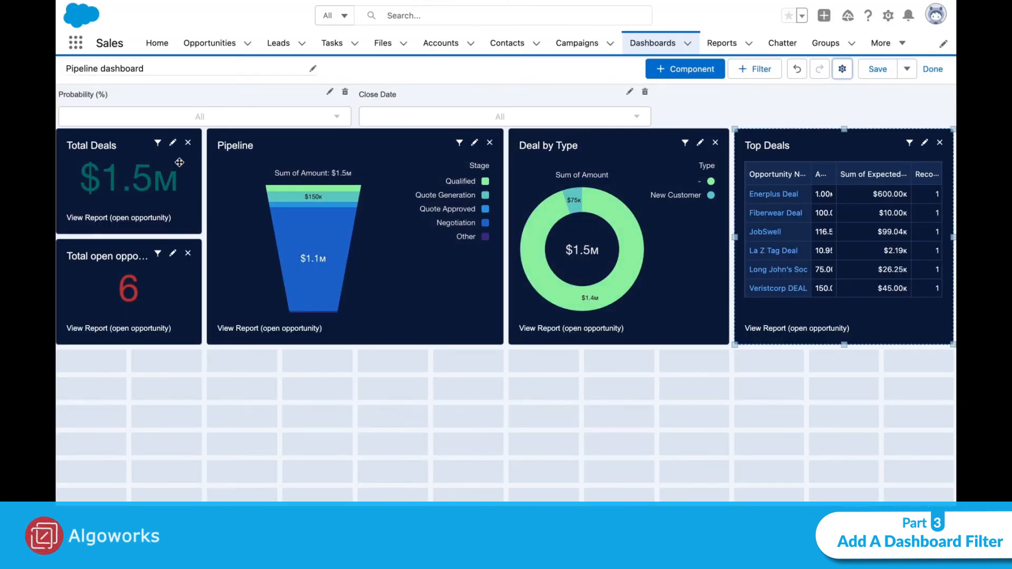
Change the Total Deals metric's component theme to Light and update the component.
click(172, 143)
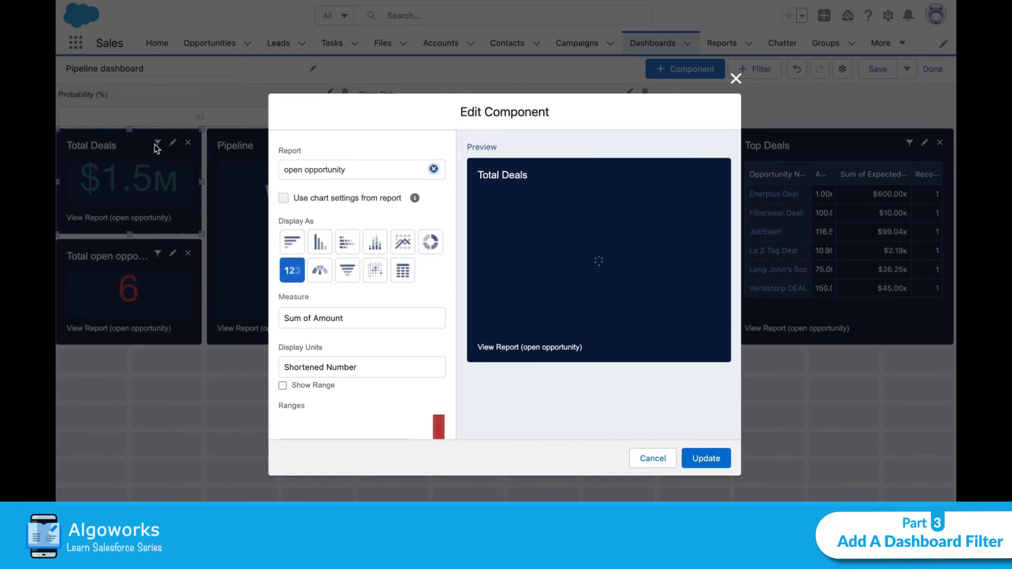
scroll(339, 293, down, 10)
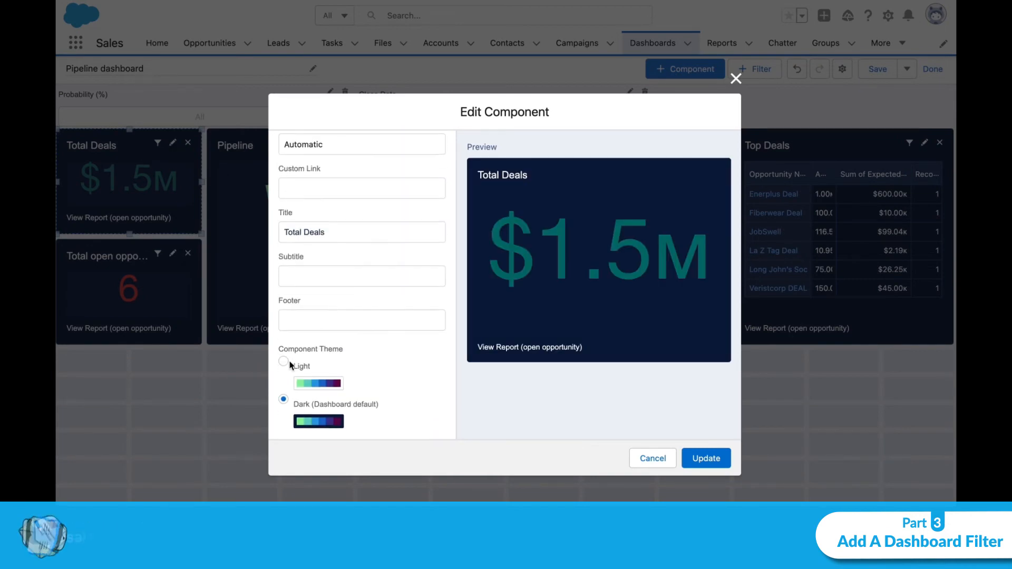
click(289, 364)
click(706, 463)
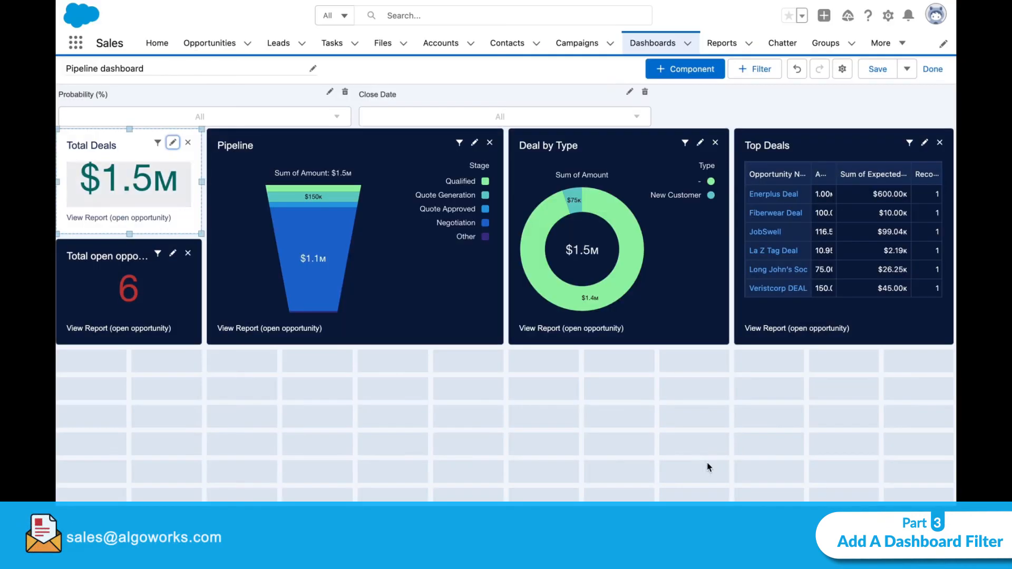
Change the Total open opportunity metric's component theme to Light and update the component.
click(173, 254)
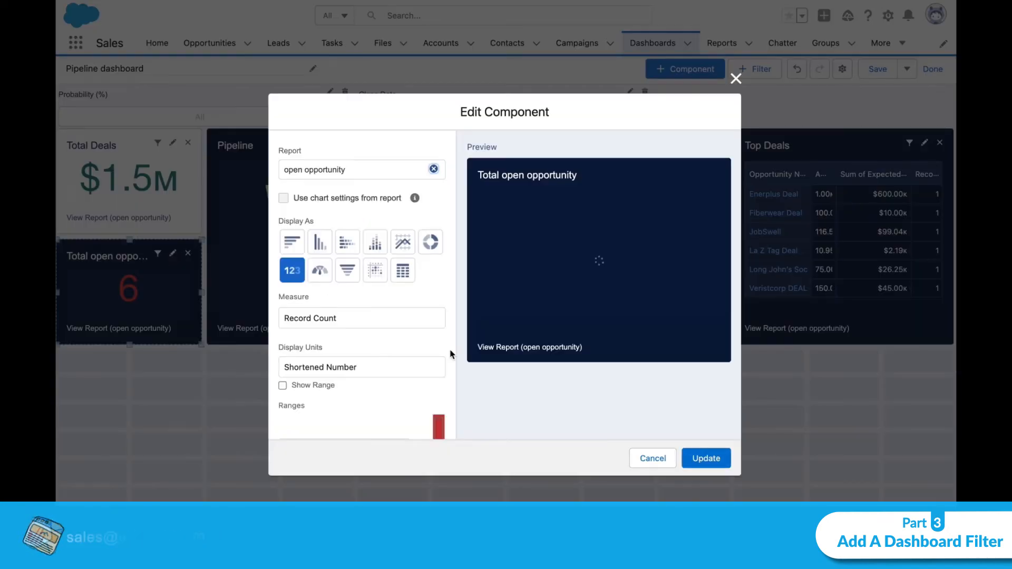
scroll(340, 293, down, 10)
click(289, 362)
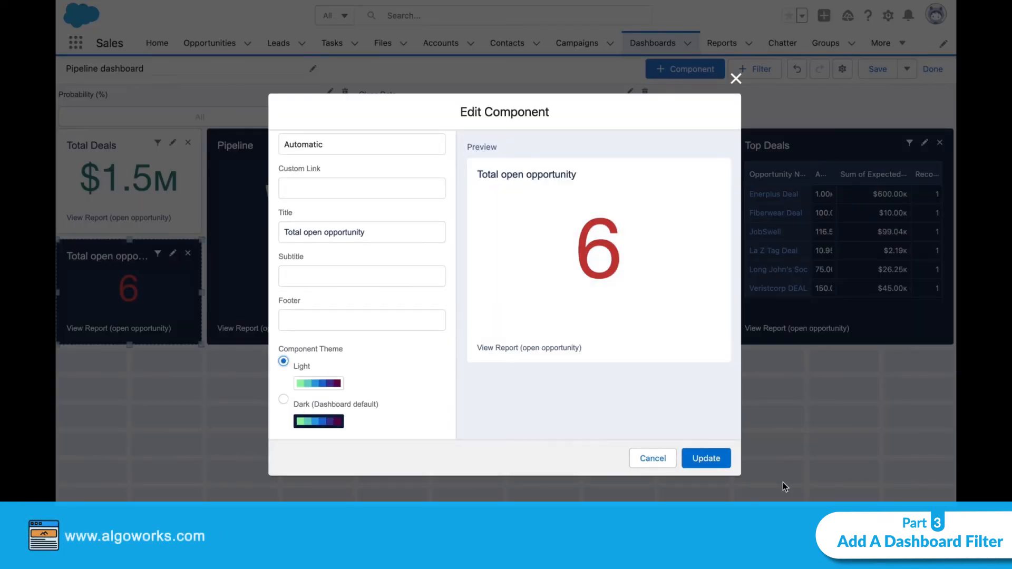
click(713, 461)
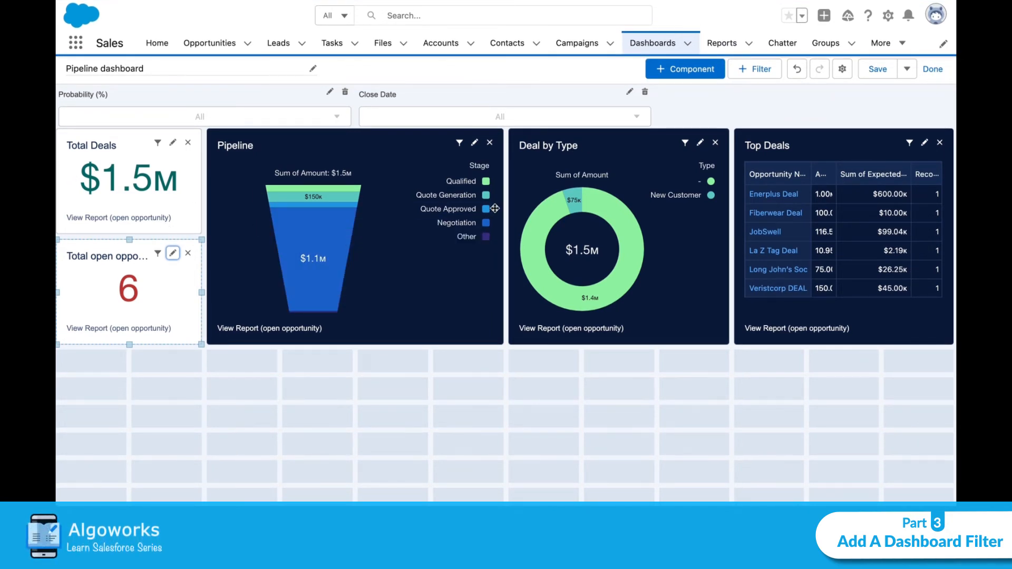
Save the Pipeline dashboard with its customized themes and finish editing to return to the dashboard view.
click(880, 73)
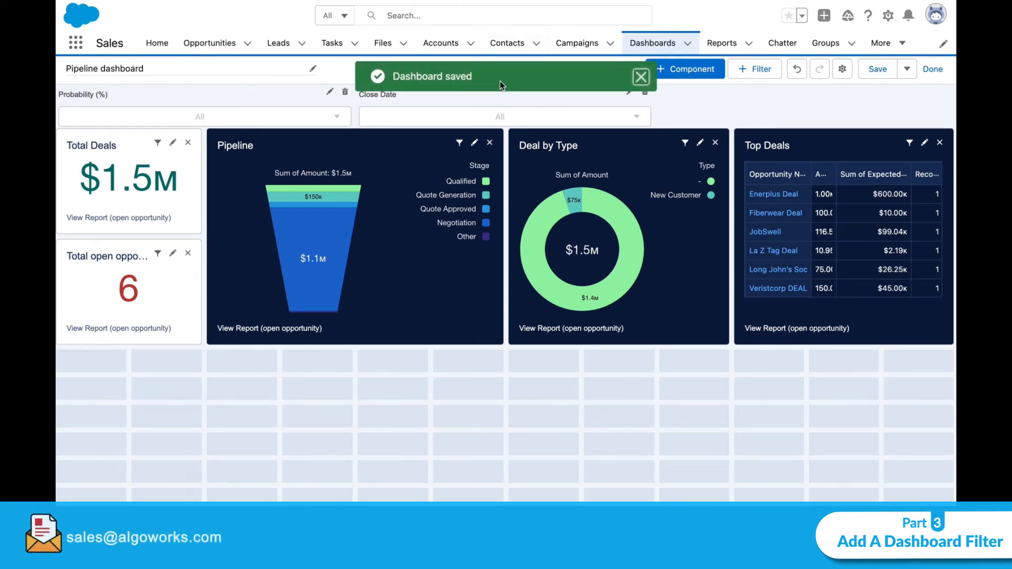
click(932, 71)
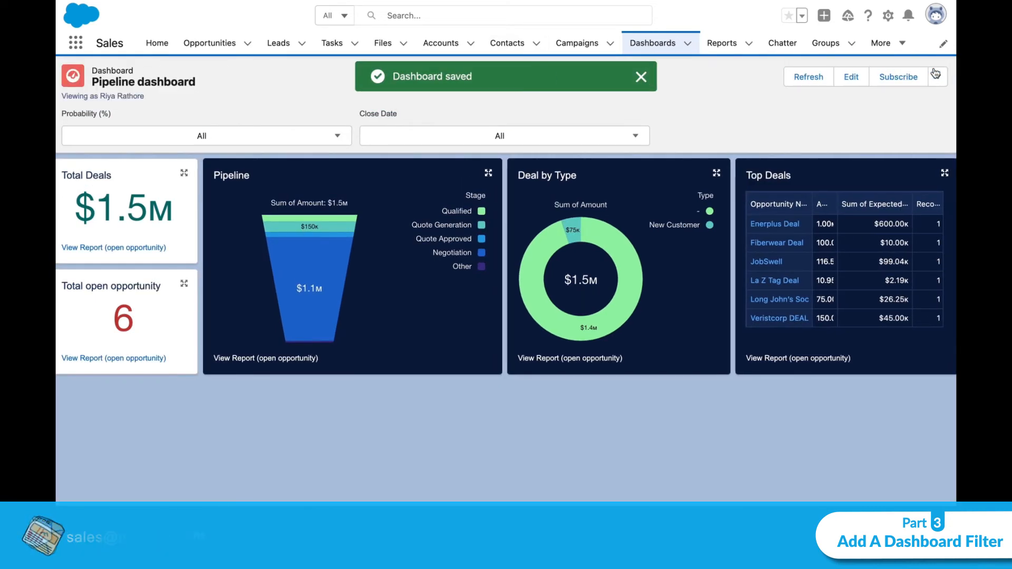
click(640, 78)
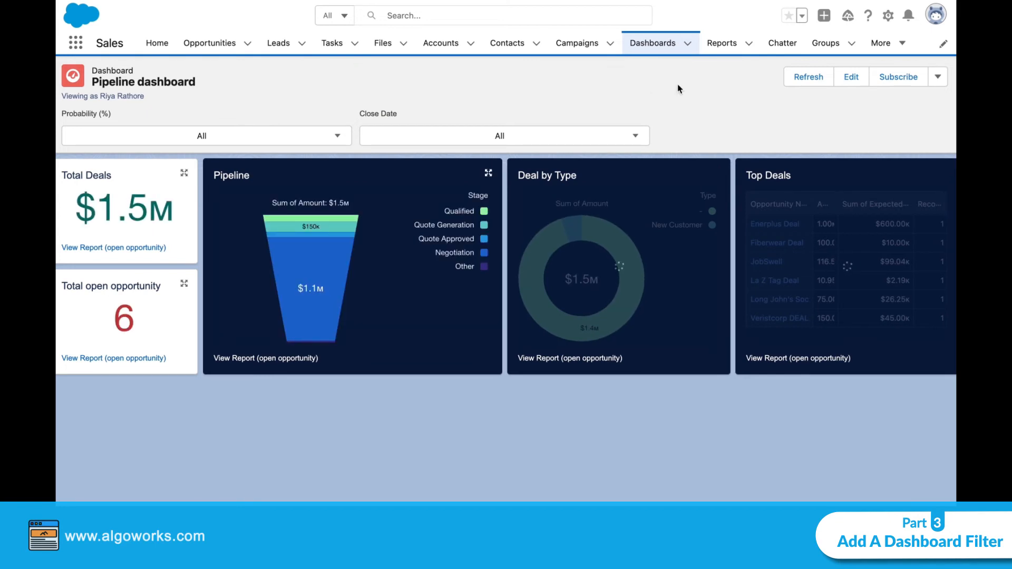
Test the Probability (%) filter with equals 20, equals 50 and equals 80, and return it to All.
click(217, 137)
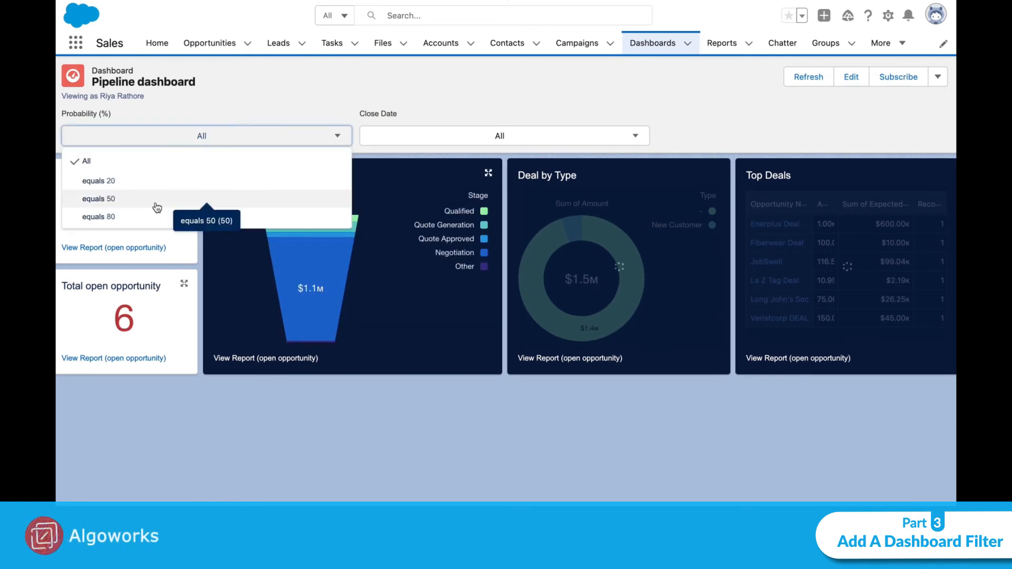
click(146, 189)
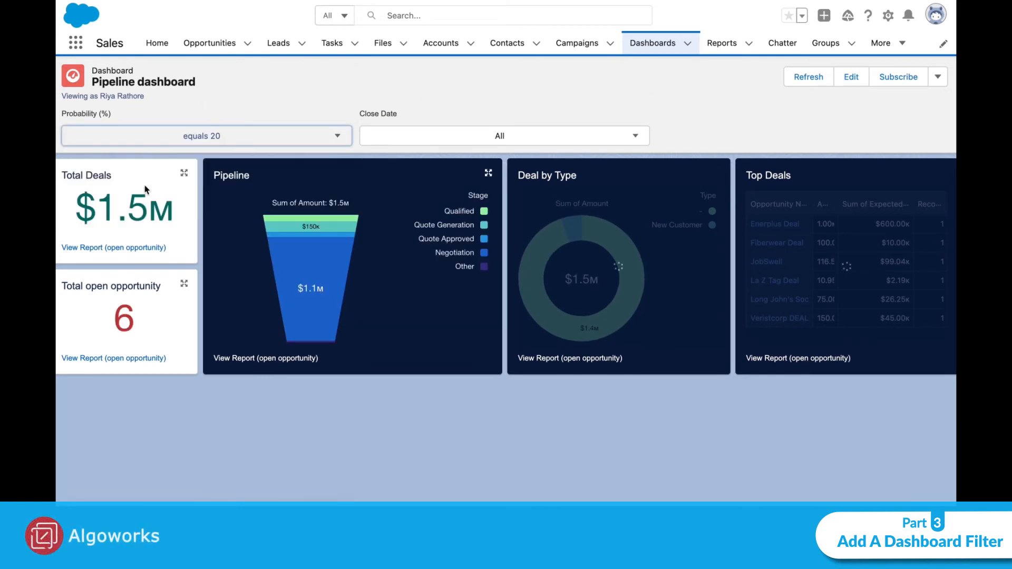
click(271, 144)
click(243, 203)
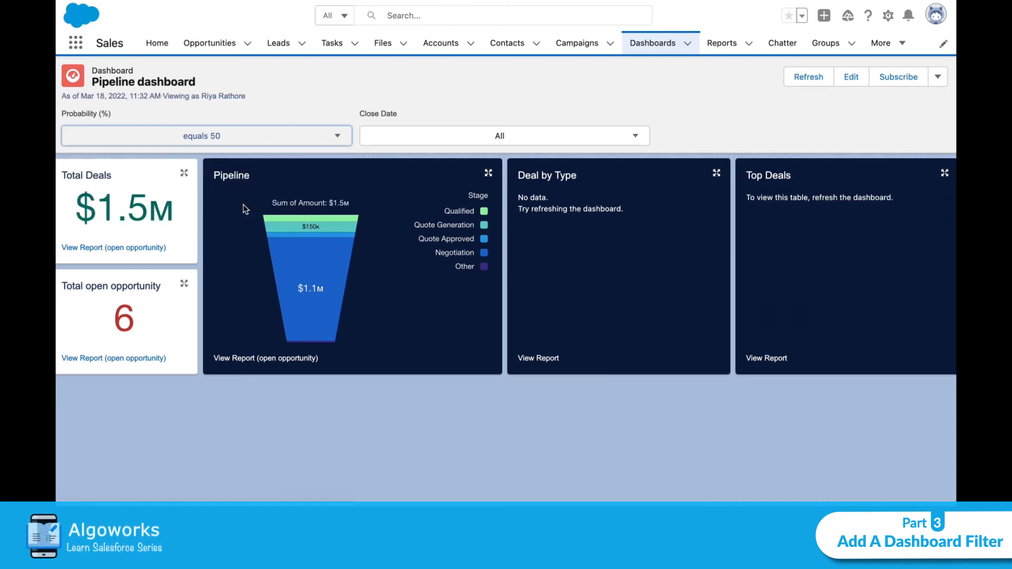
click(320, 137)
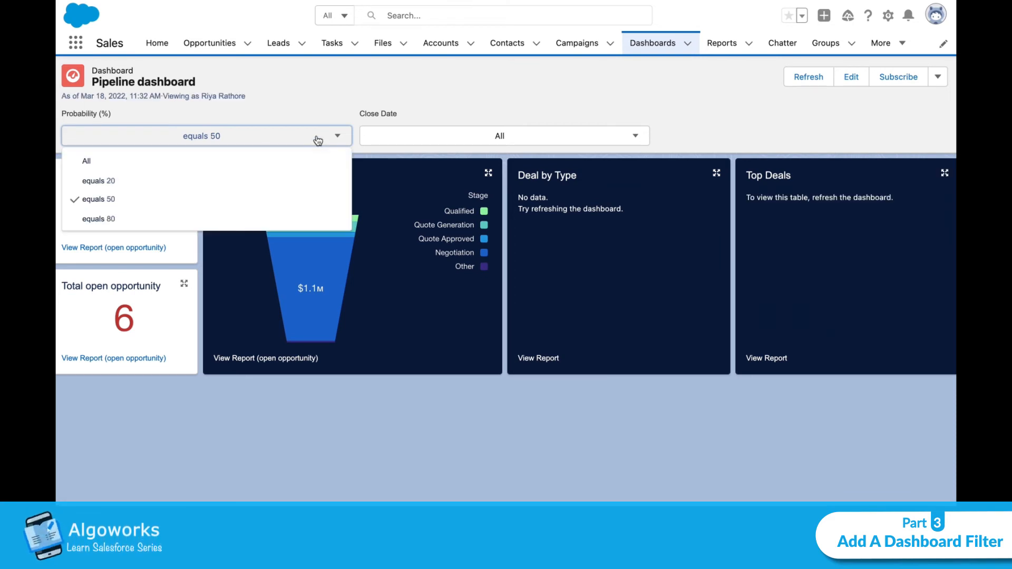
click(244, 222)
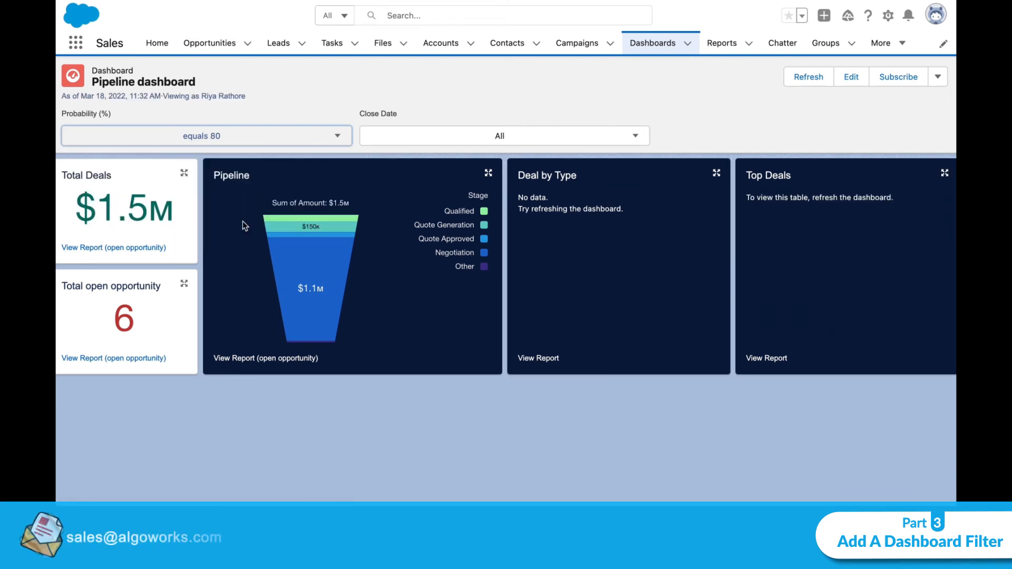
click(228, 144)
click(195, 162)
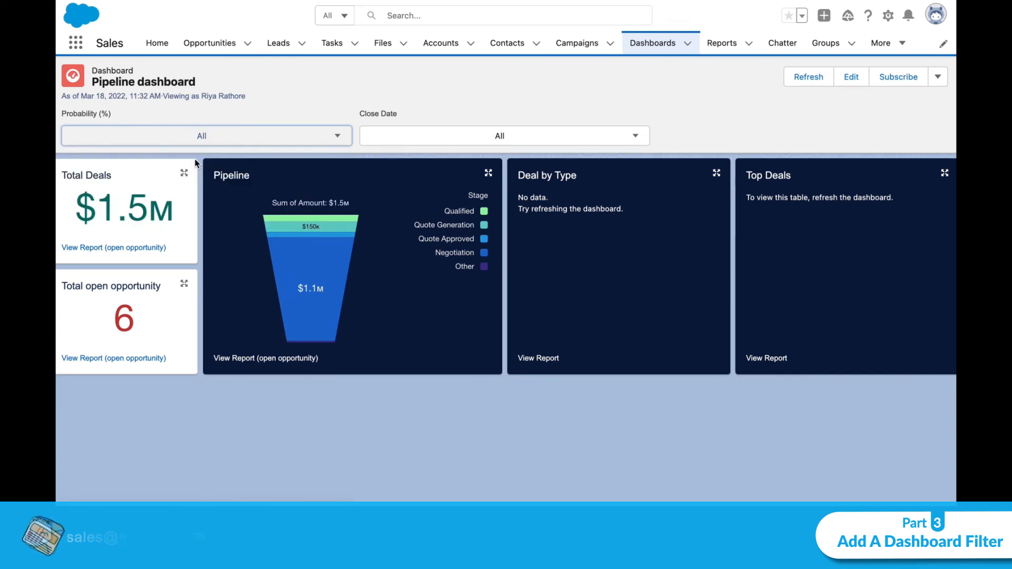
Test the Close Date filter with Last Week and Next fiscal quarter, and return it to All.
click(457, 137)
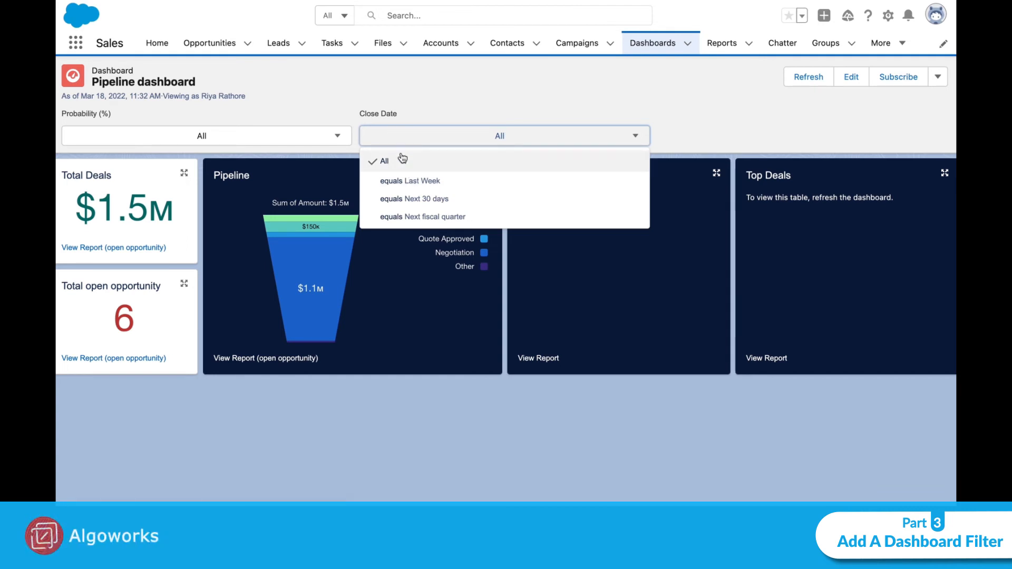
click(408, 183)
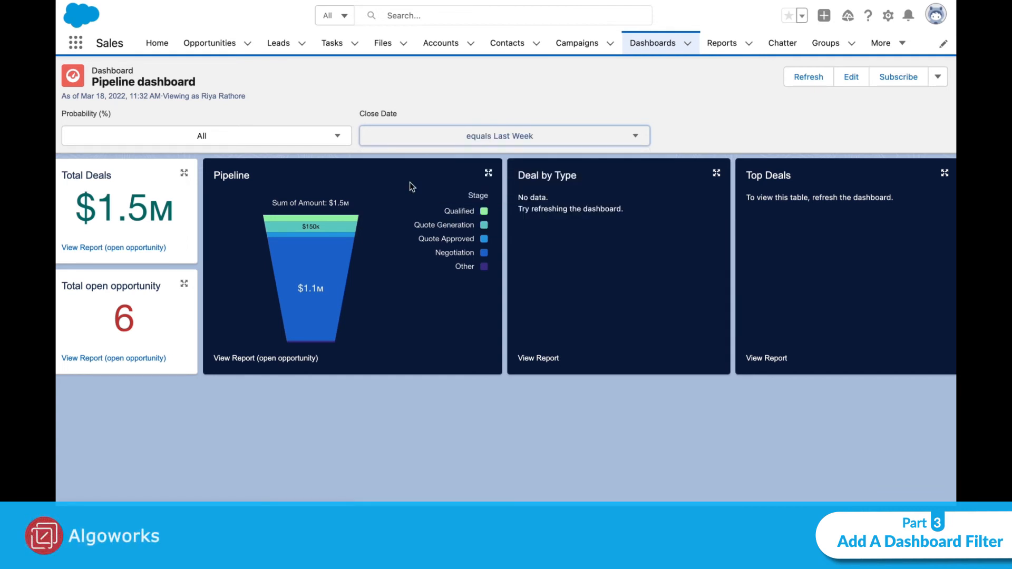
click(435, 135)
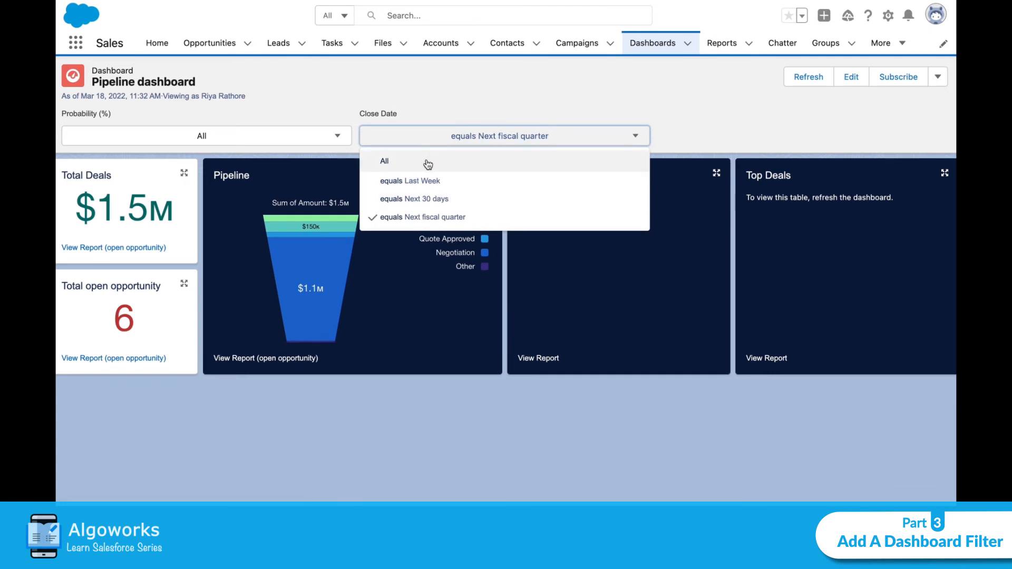
click(427, 164)
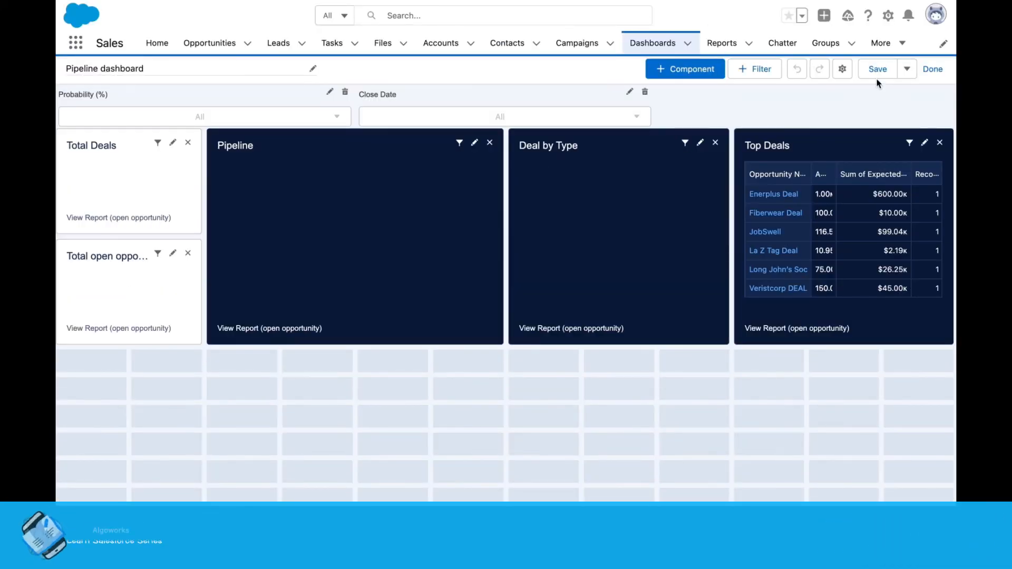
Save the Pipeline dashboard again and leave its edit mode.
click(876, 69)
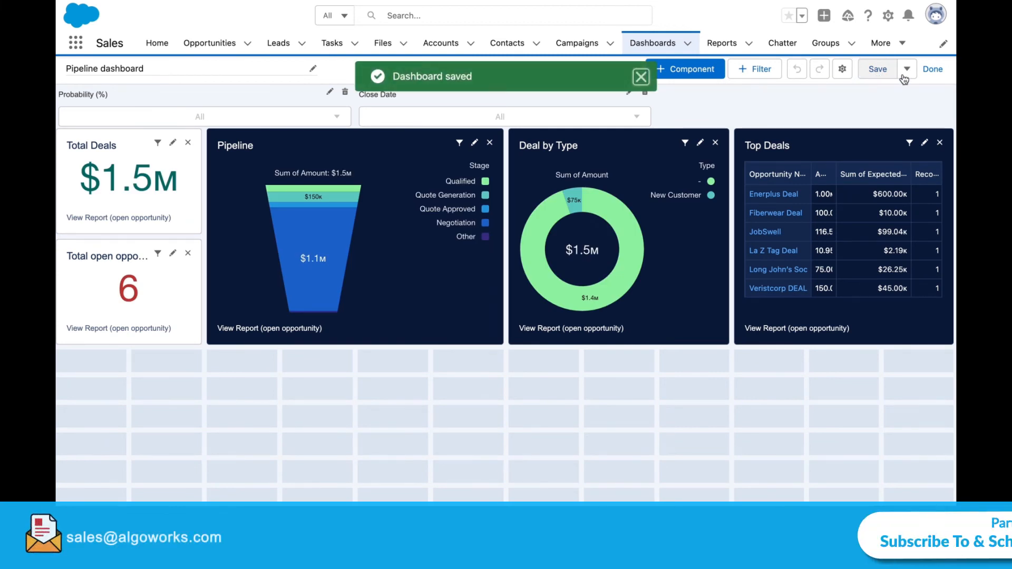
click(931, 69)
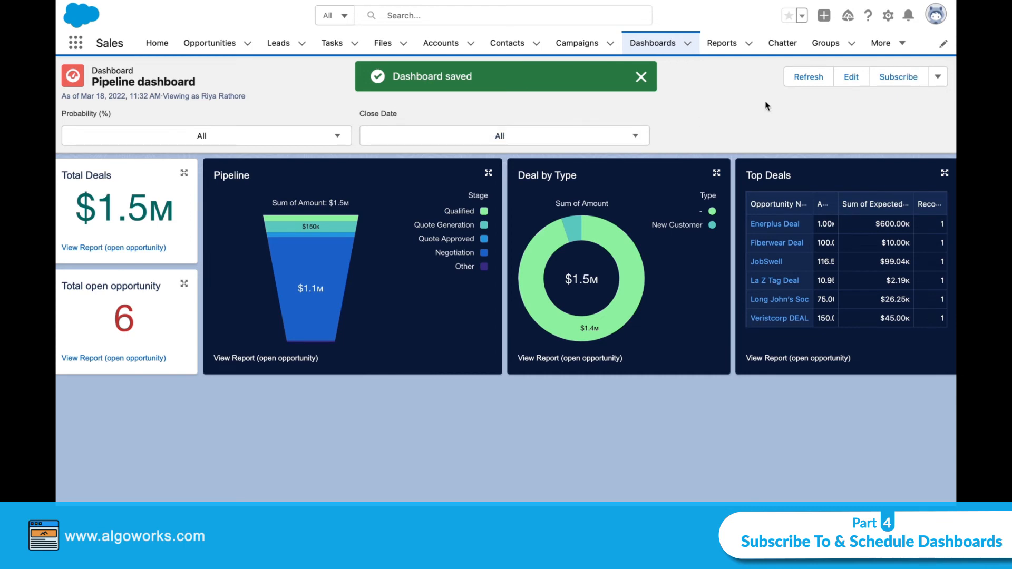
Open the subscription settings of the Pipeline dashboard.
click(910, 81)
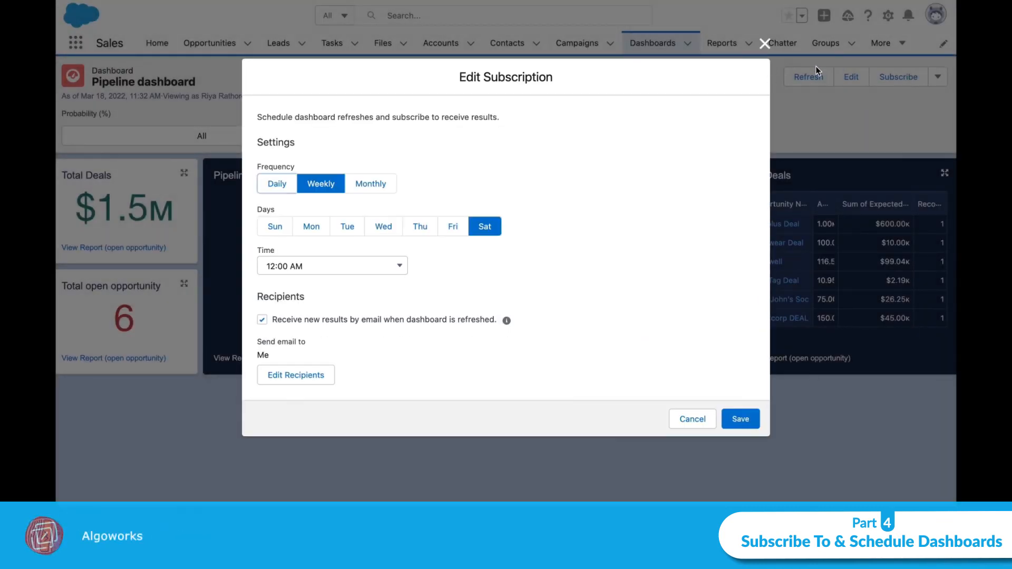
click(765, 44)
click(885, 78)
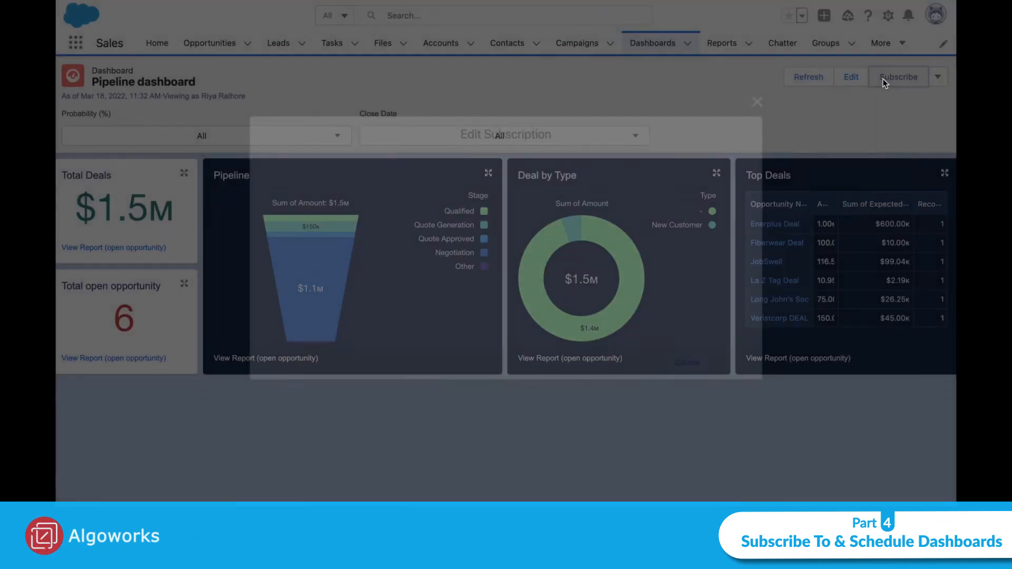